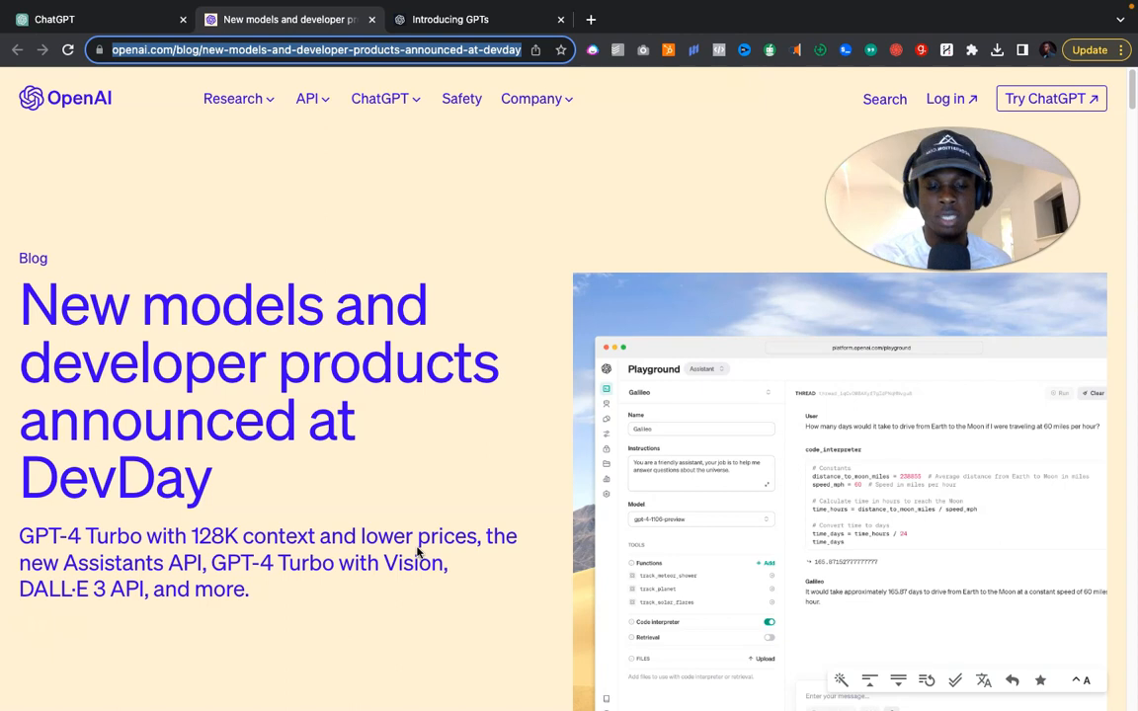
Read the DevDay announcement post from its summary through the feature list to the section on GPT-4 Turbo with 128K context.
click(288, 560)
drag(310, 562, 209, 562)
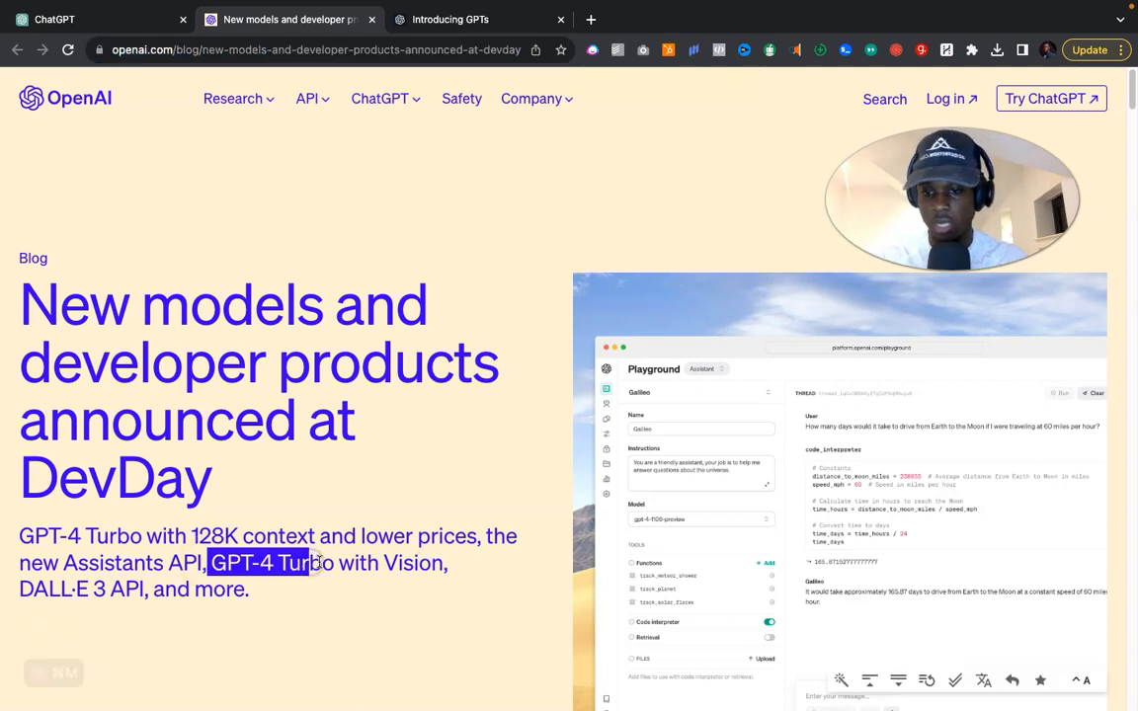
scroll(325, 640, down, 5)
scroll(325, 642, down, 2)
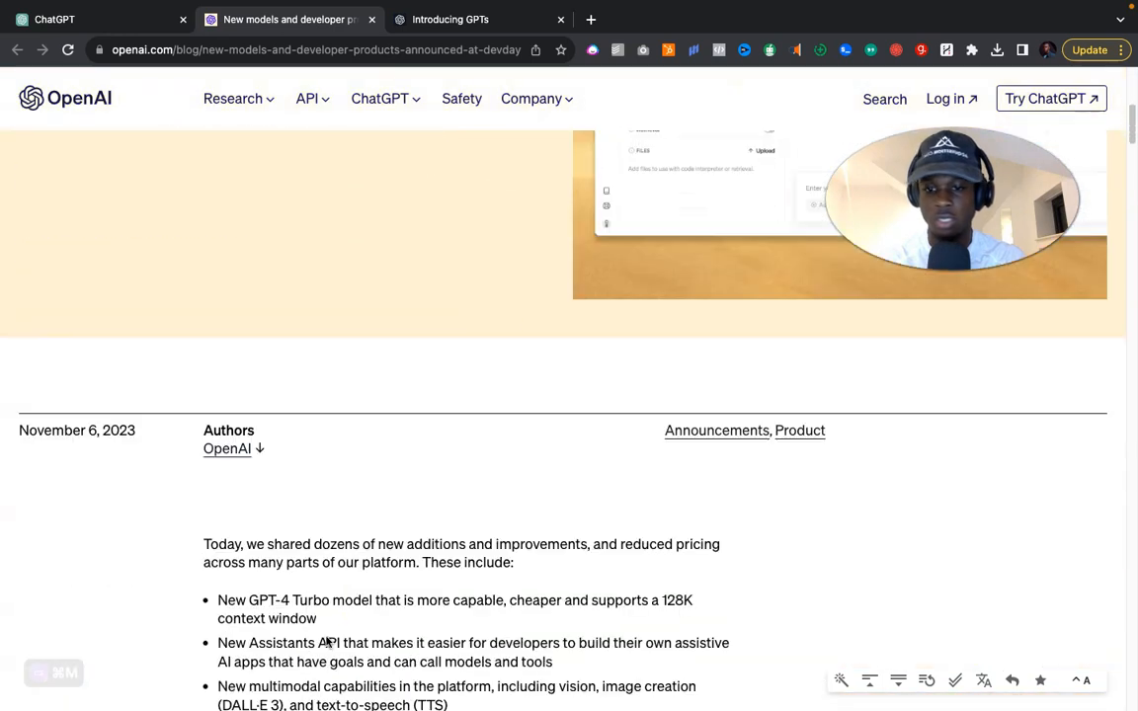
scroll(327, 642, down, 1)
scroll(326, 642, down, 2)
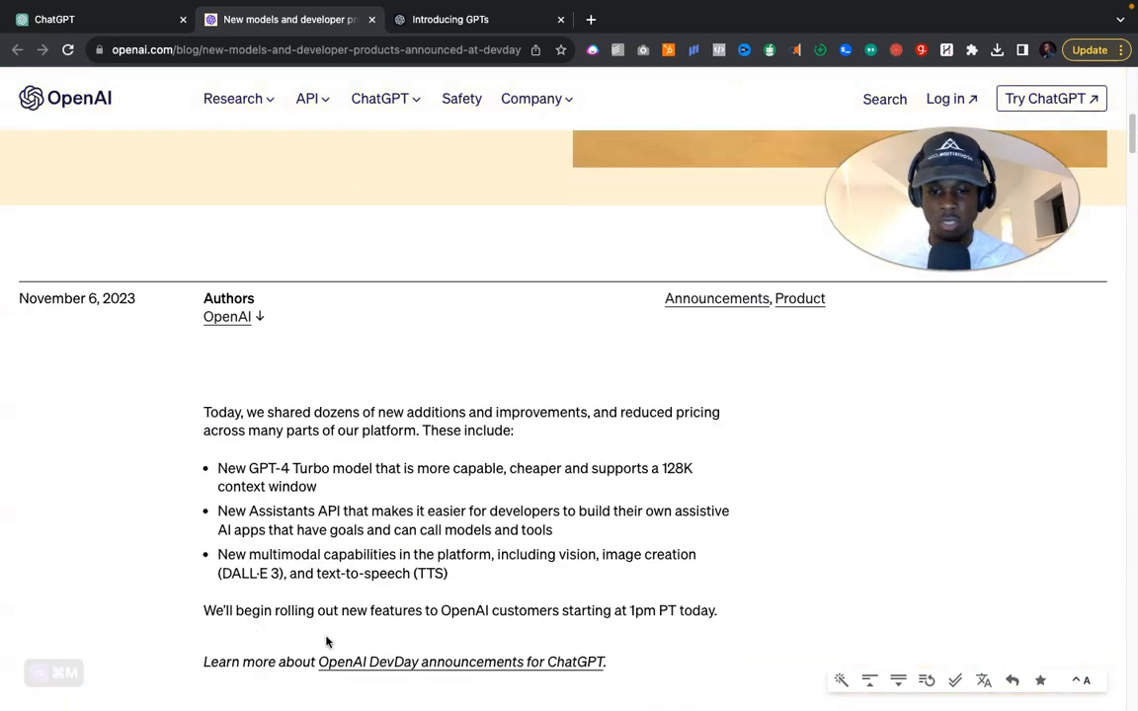
scroll(327, 642, down, 2)
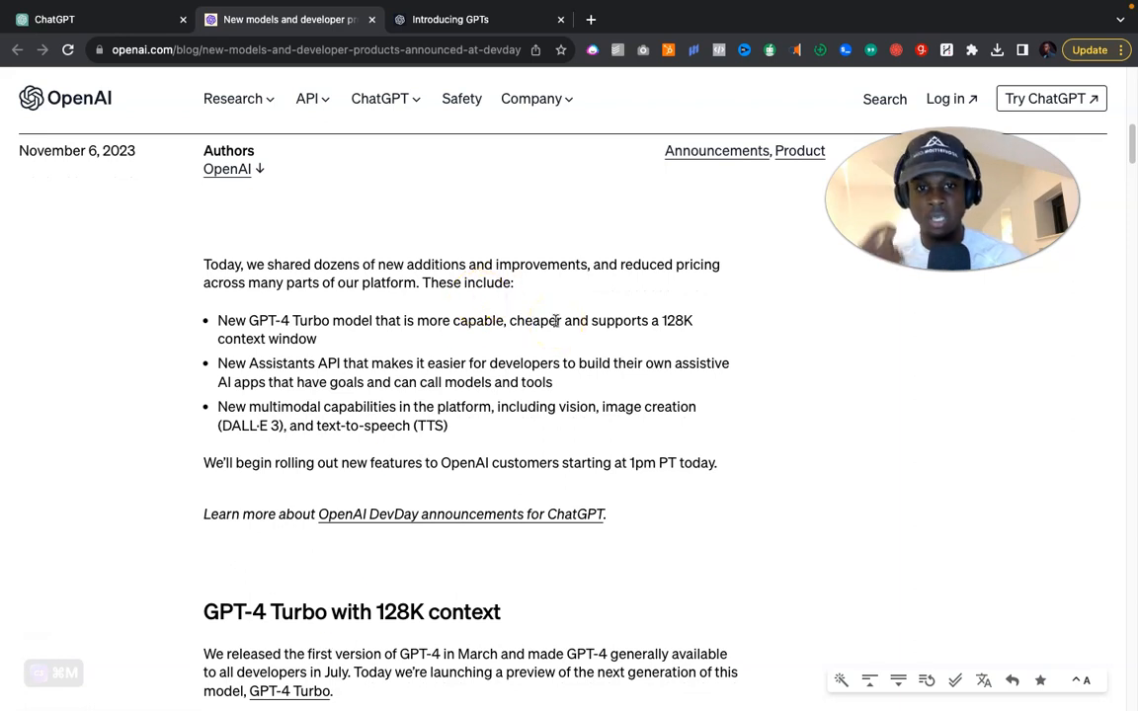
scroll(555, 320, down, 5)
scroll(554, 506, down, 1)
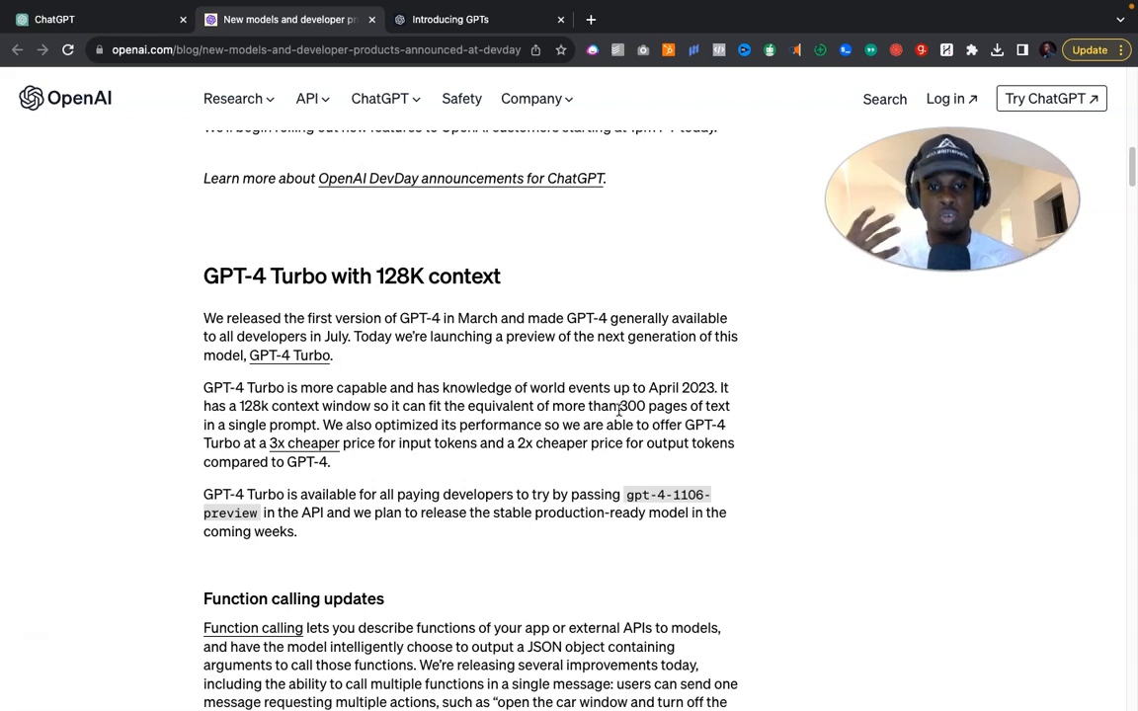
Highlight the "300 pages of" text and the April 2023 knowledge statement in the GPT-4 Turbo section.
drag(624, 406, 703, 406)
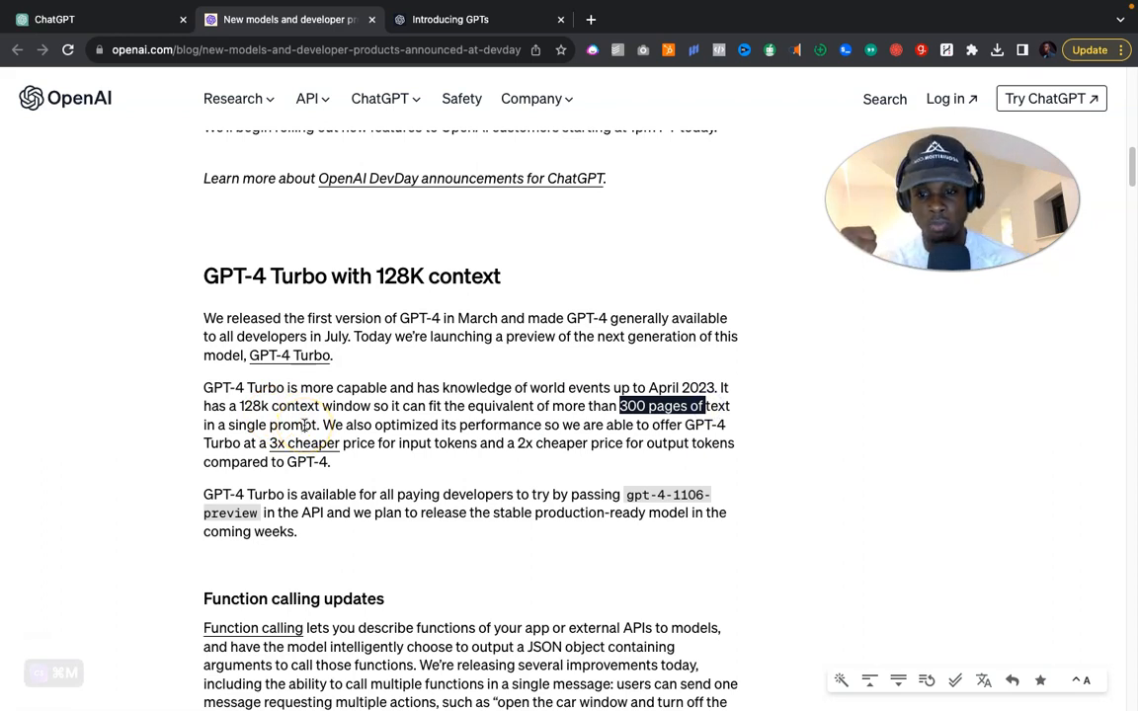
click(445, 385)
drag(445, 385, 719, 388)
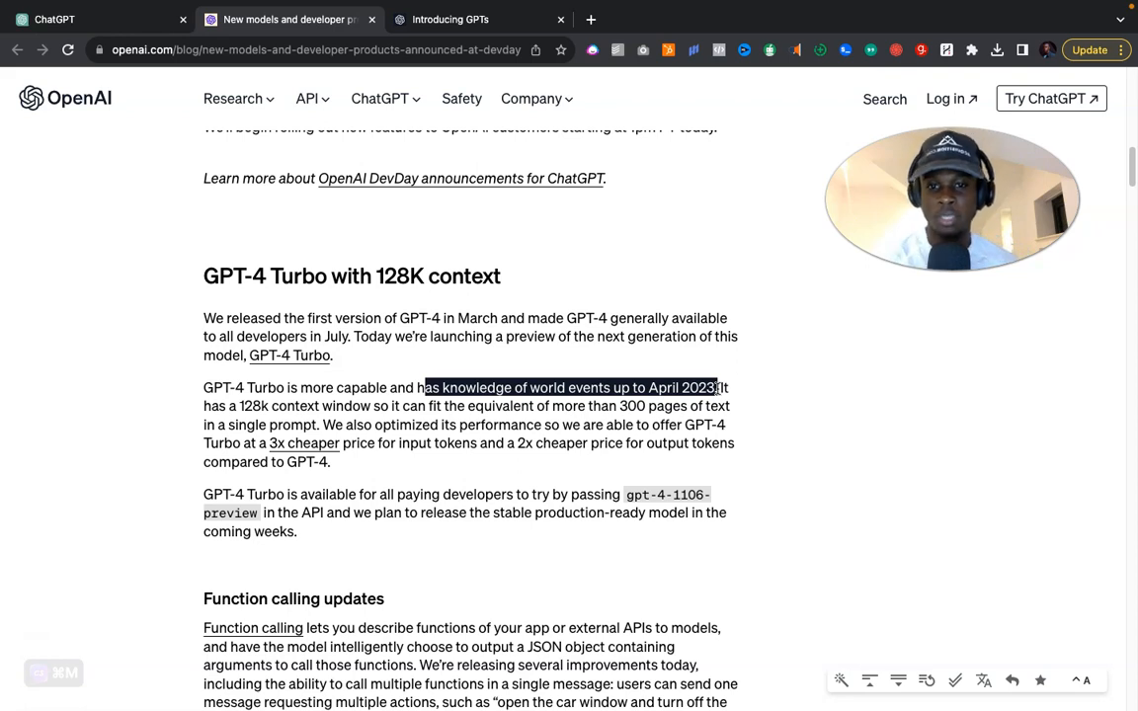
Switch to ChatGPT, collapse and reopen the chat history, and view the available model choices without changing the model.
click(91, 22)
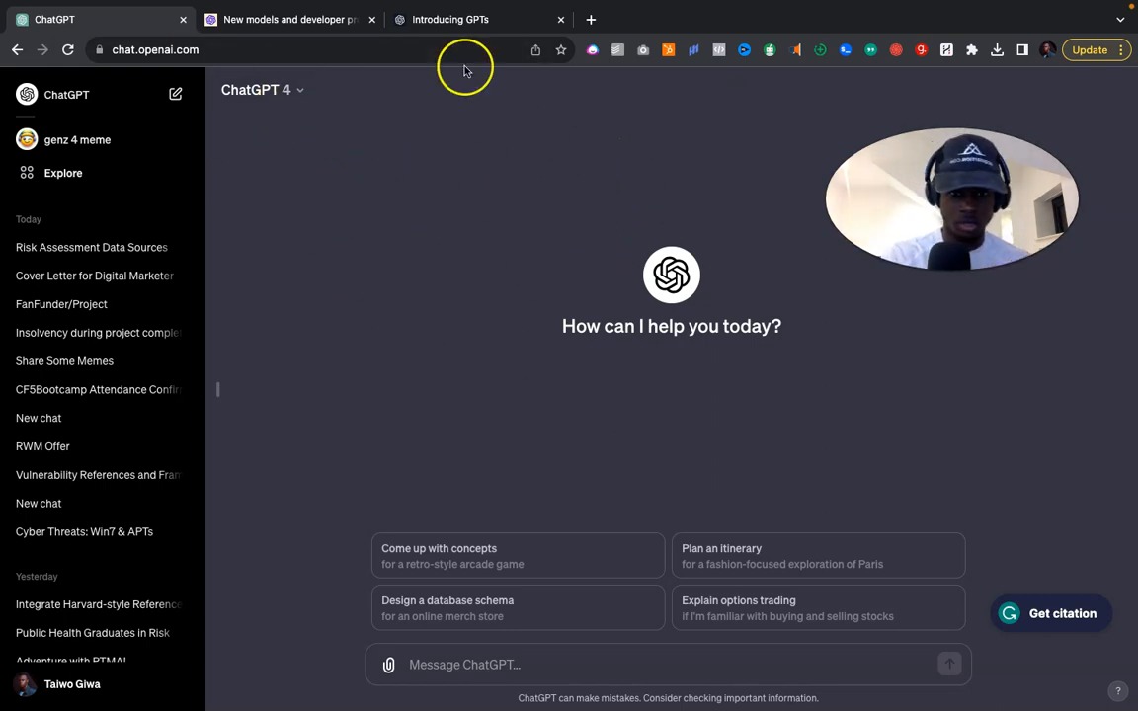
click(219, 388)
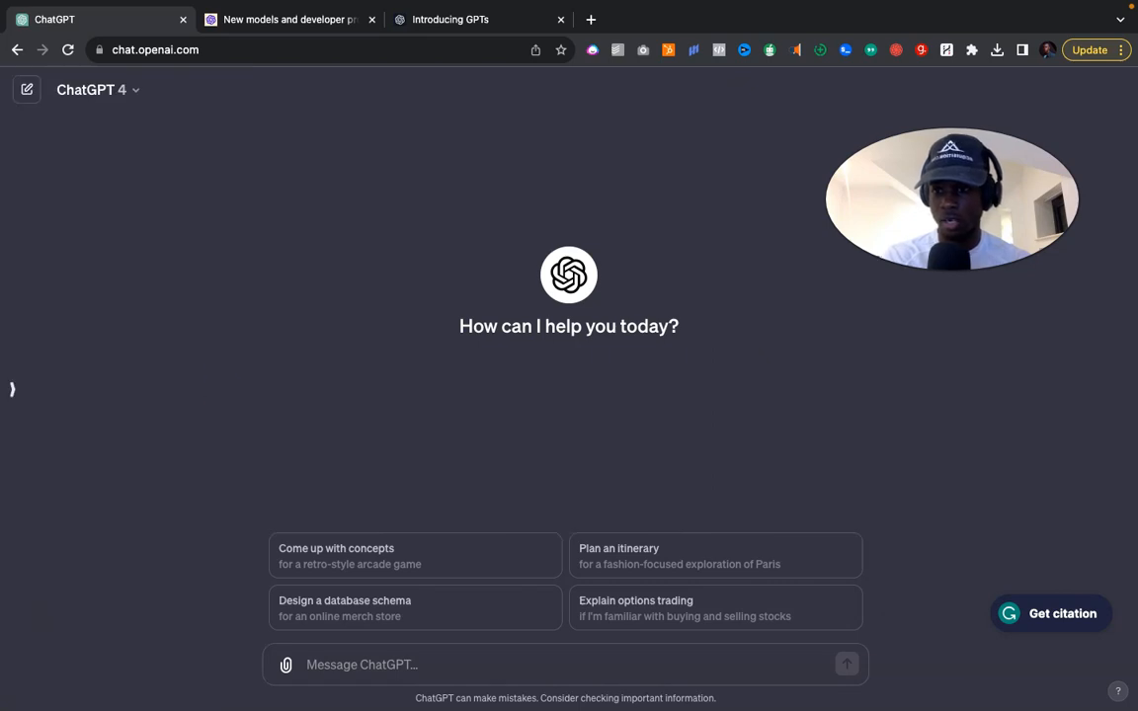
click(12, 388)
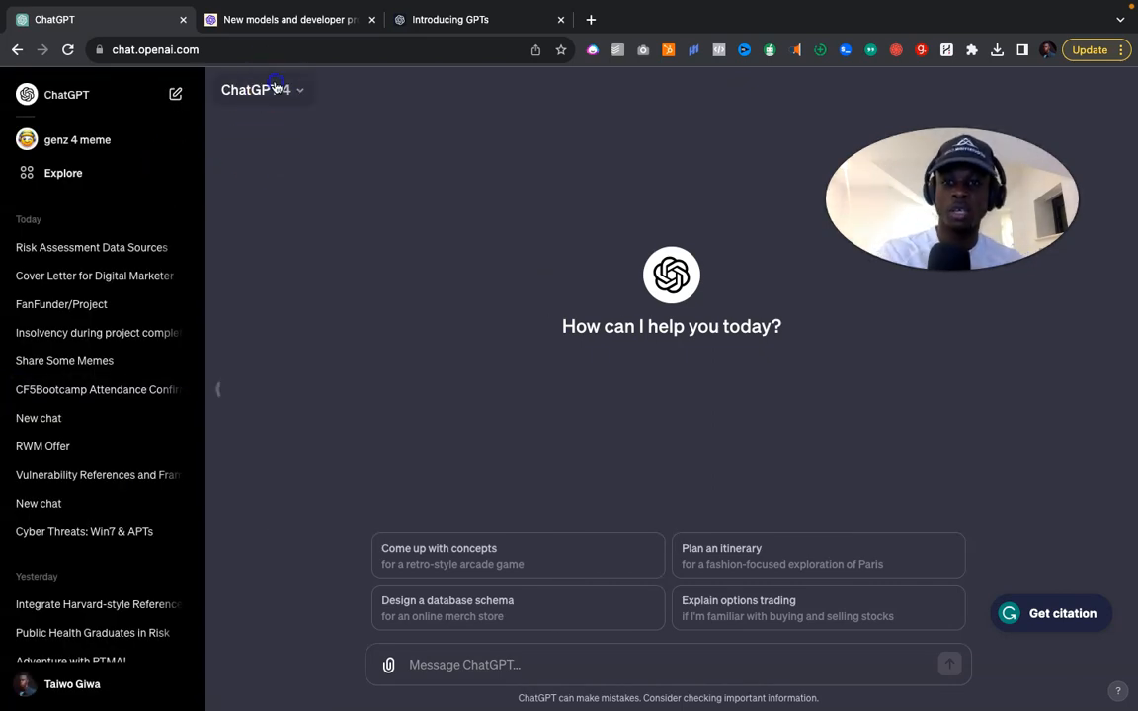
click(276, 88)
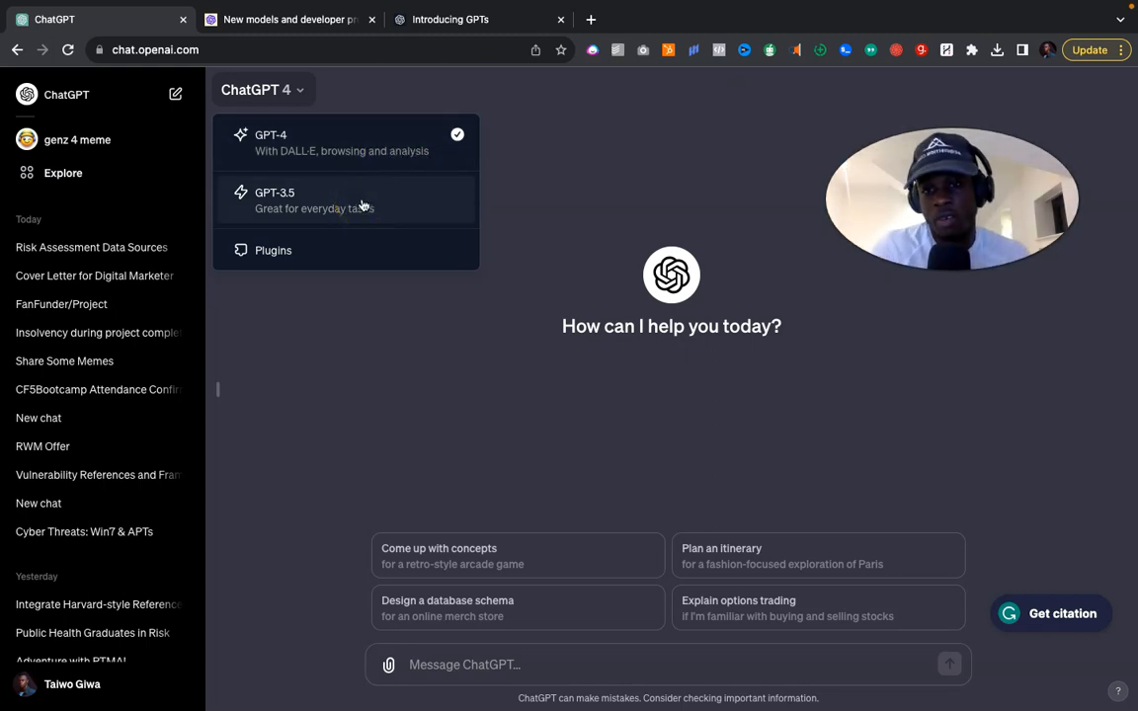
click(411, 321)
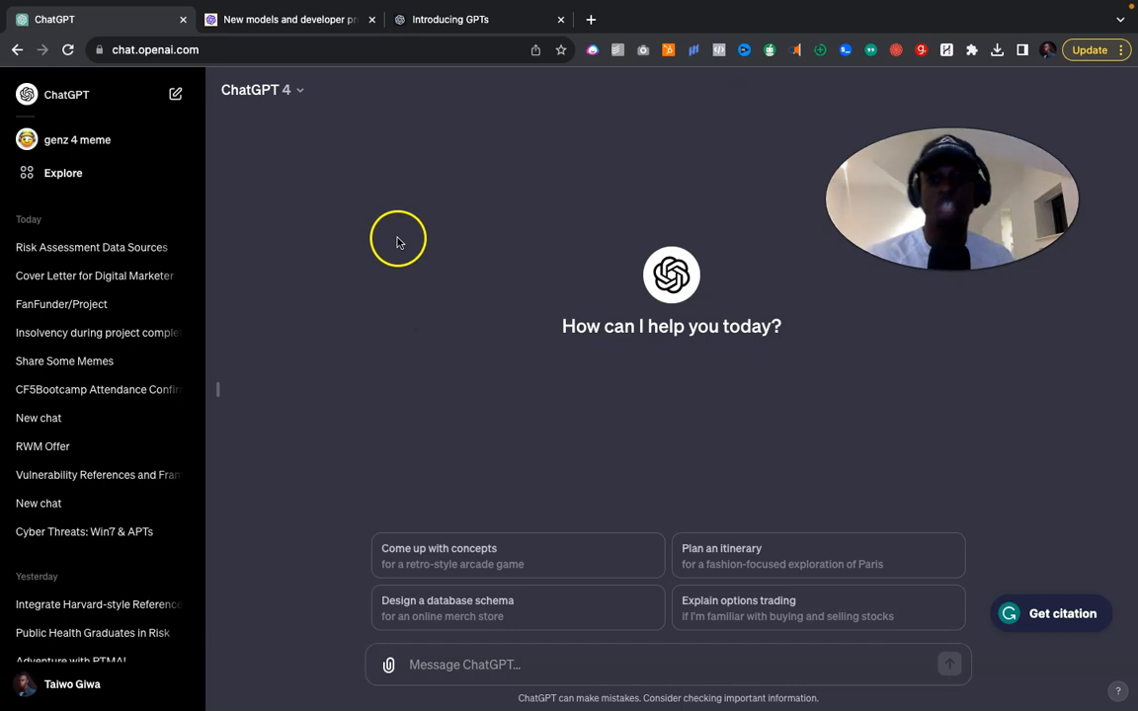
Examine the Introducing GPTs blog post, highlighting its summary about custom ChatGPT versions and viewing the example GPT cards.
click(459, 20)
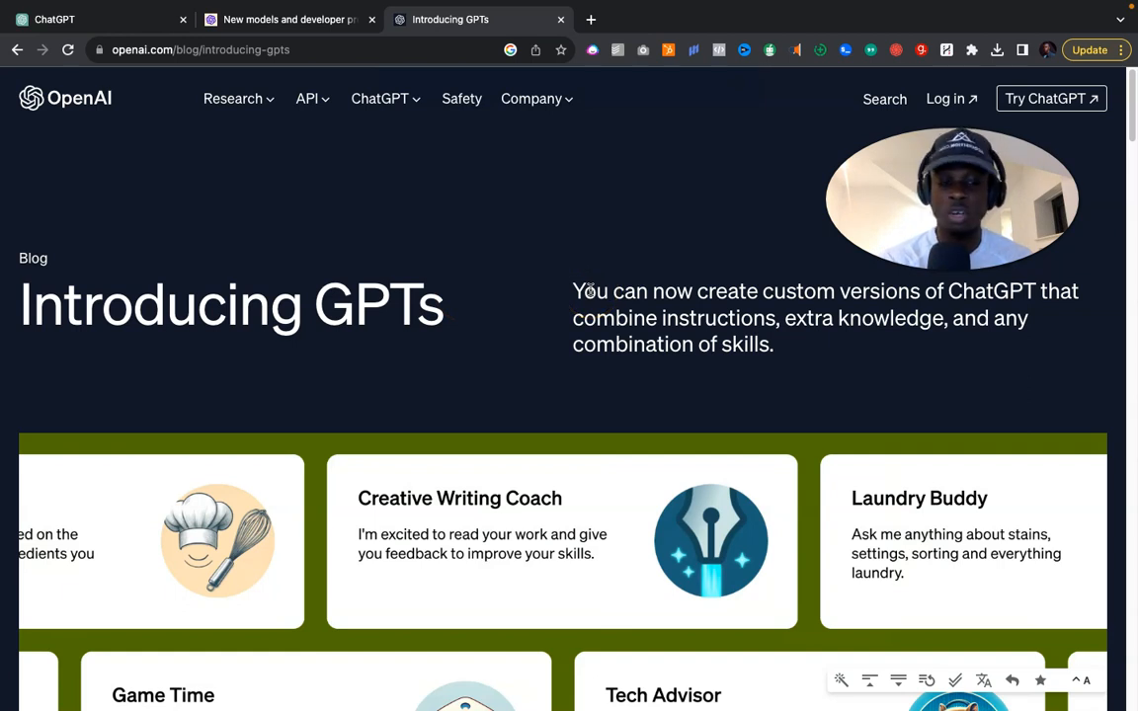
drag(573, 288, 812, 371)
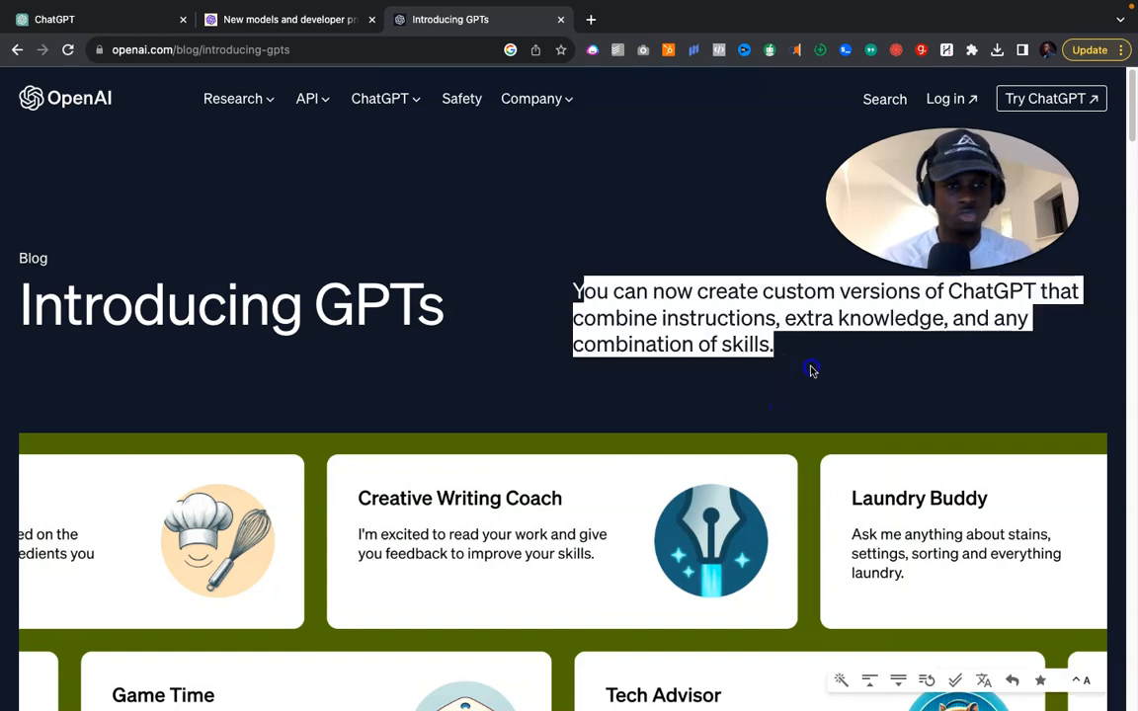
click(815, 361)
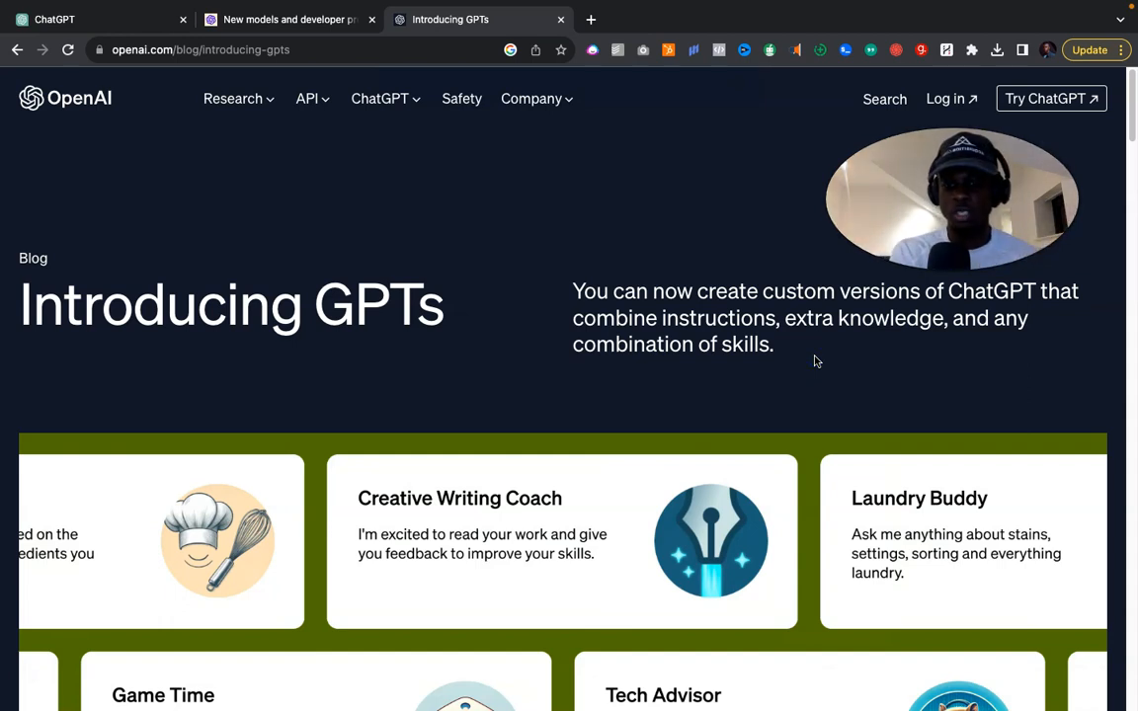
scroll(815, 360, down, 5)
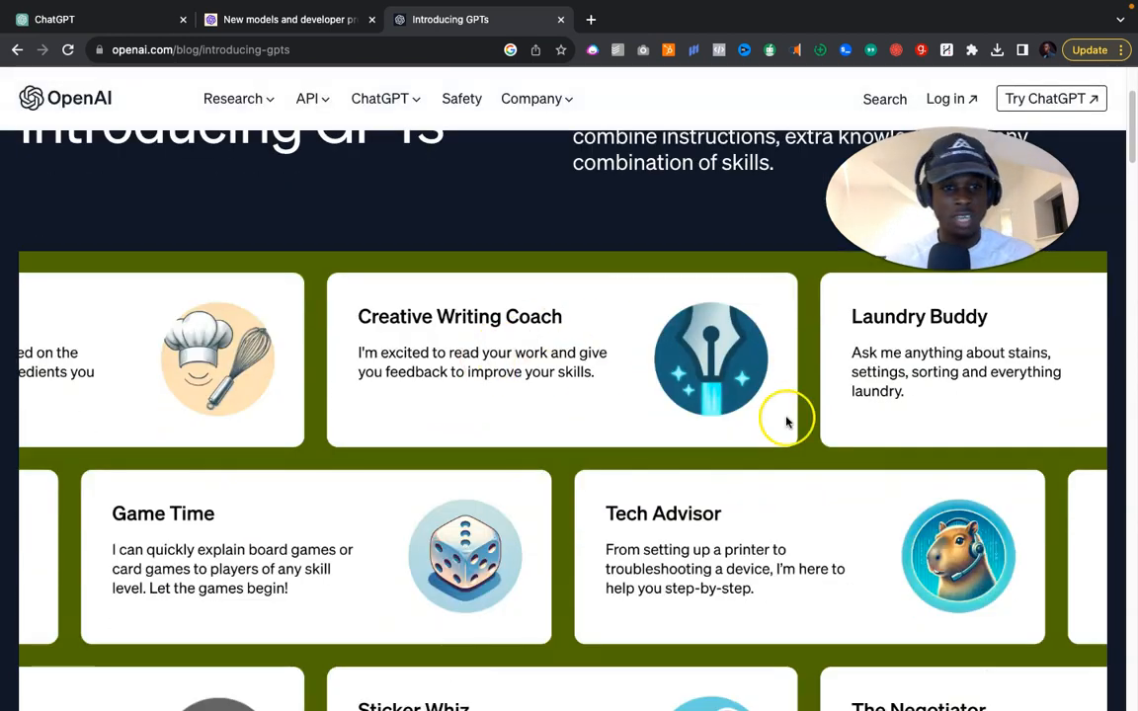
scroll(908, 375, down, 2)
scroll(729, 446, down, 2)
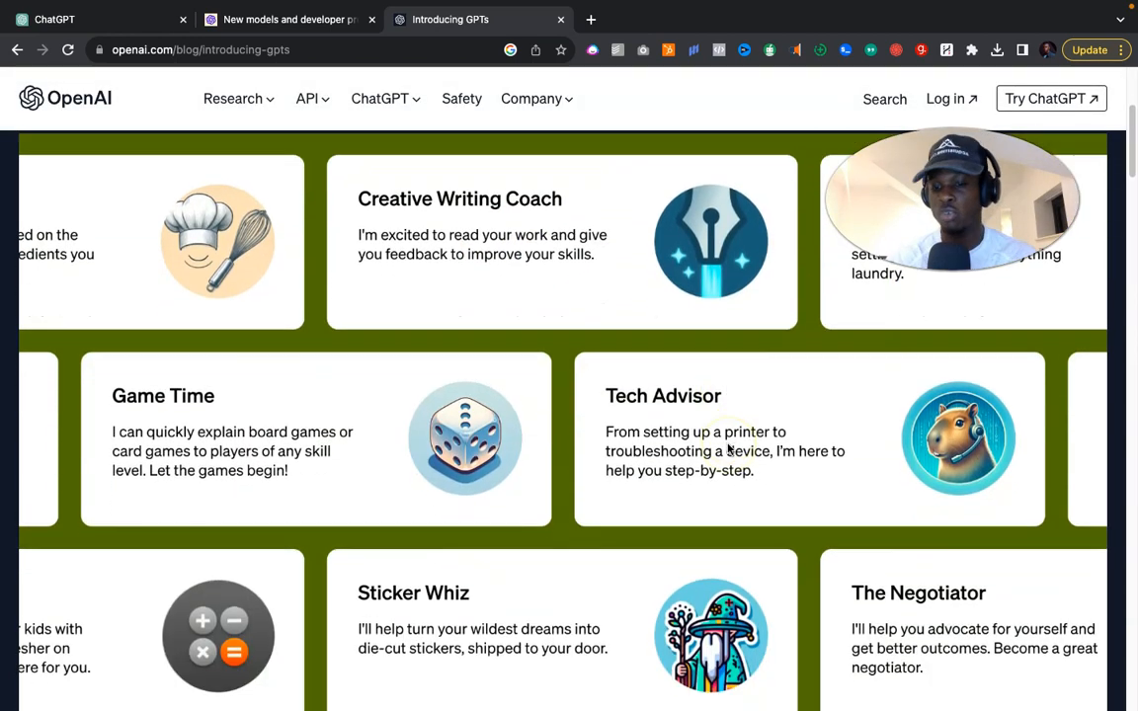
scroll(639, 459, down, 1)
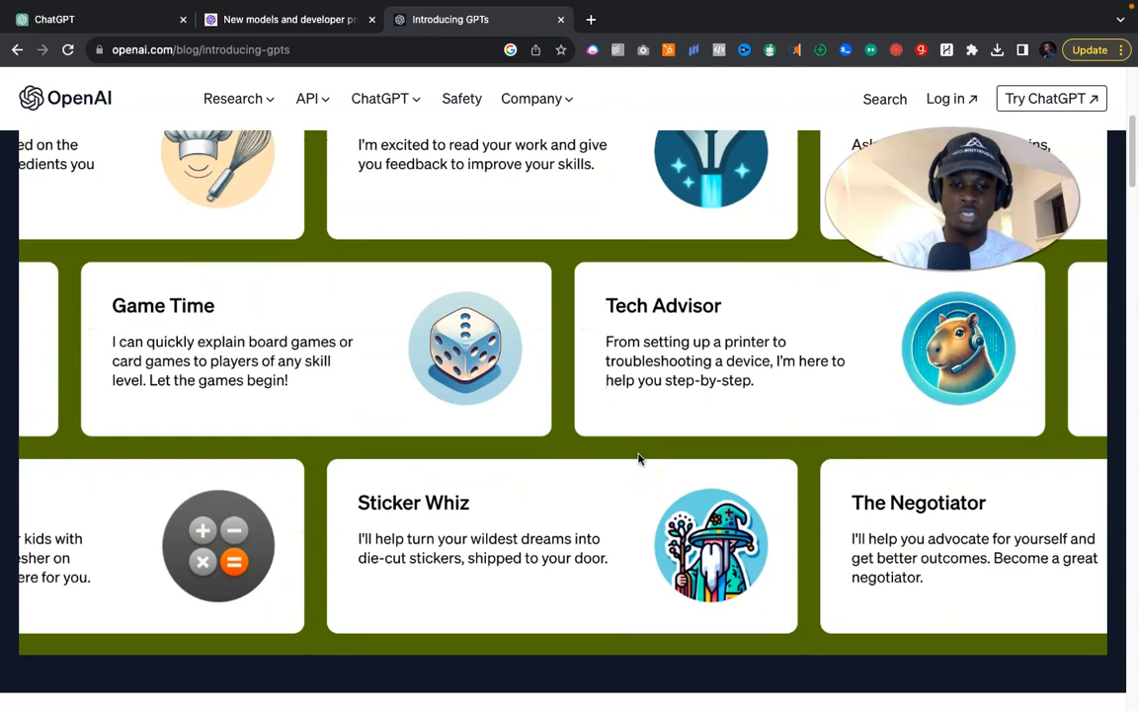
scroll(639, 459, down, 5)
scroll(639, 460, up, 10)
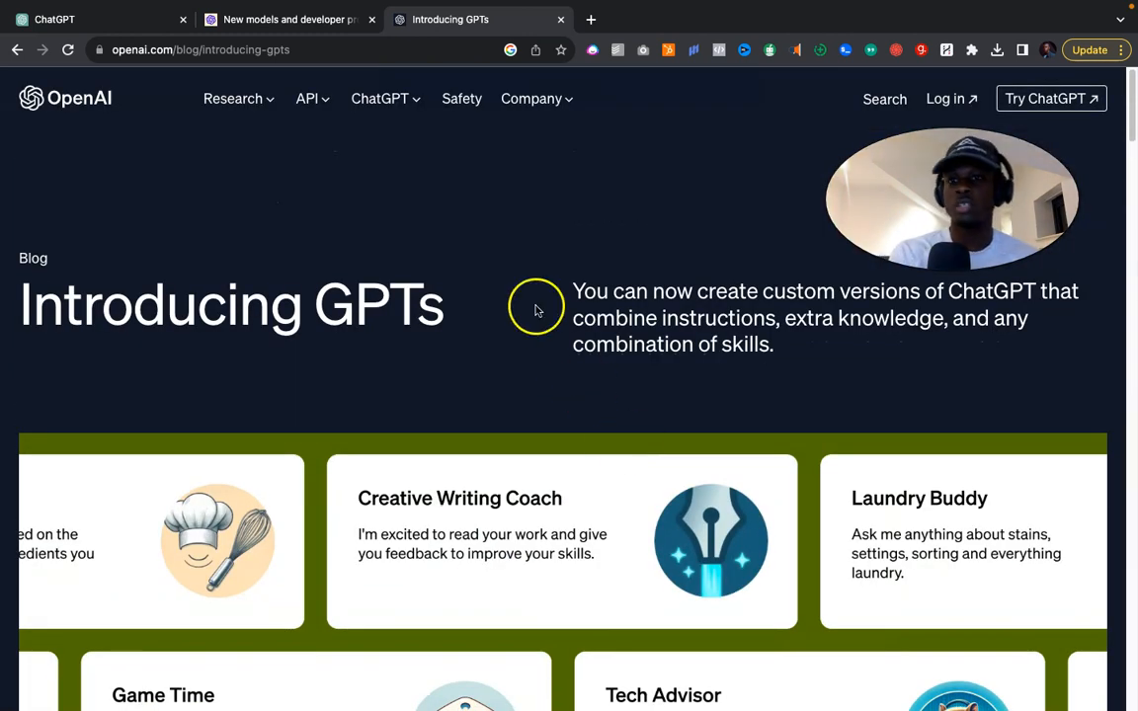
Return to ChatGPT and open the page for exploring GPTs.
click(139, 27)
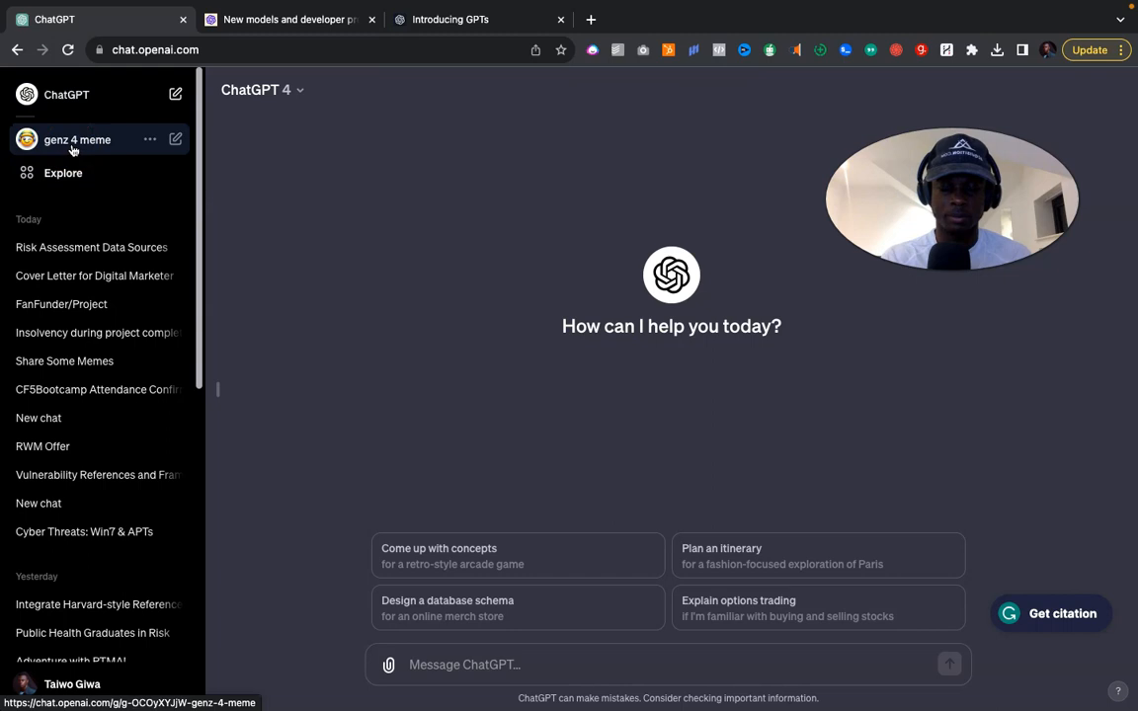
click(71, 175)
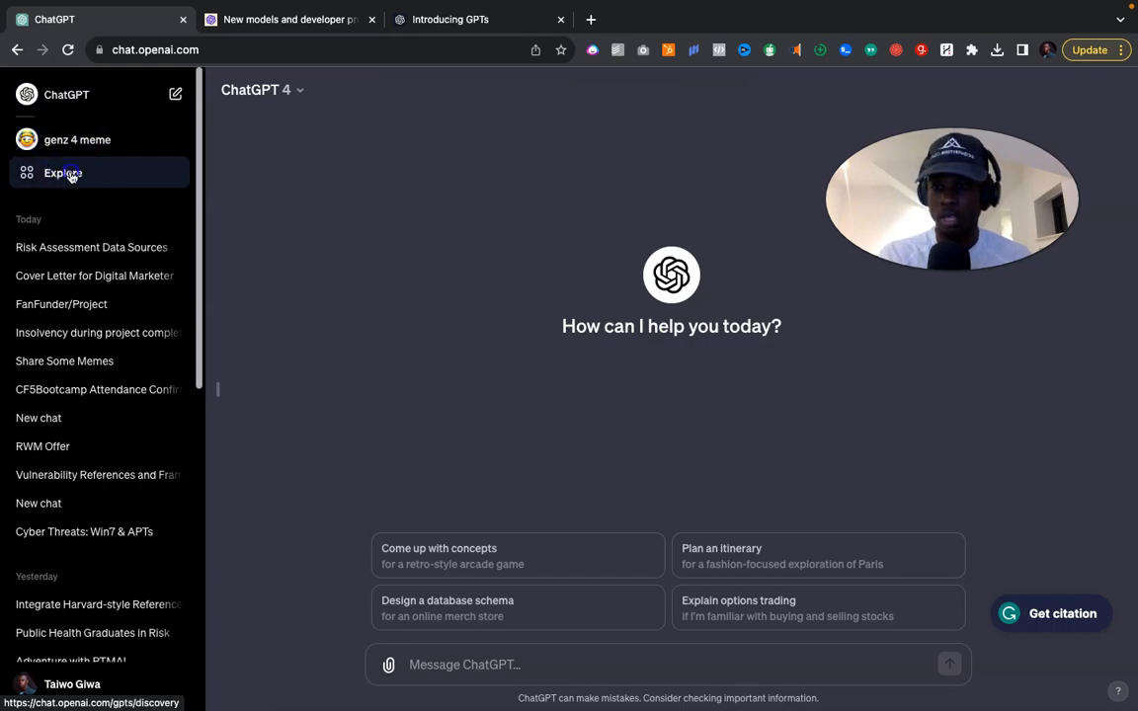
click(71, 174)
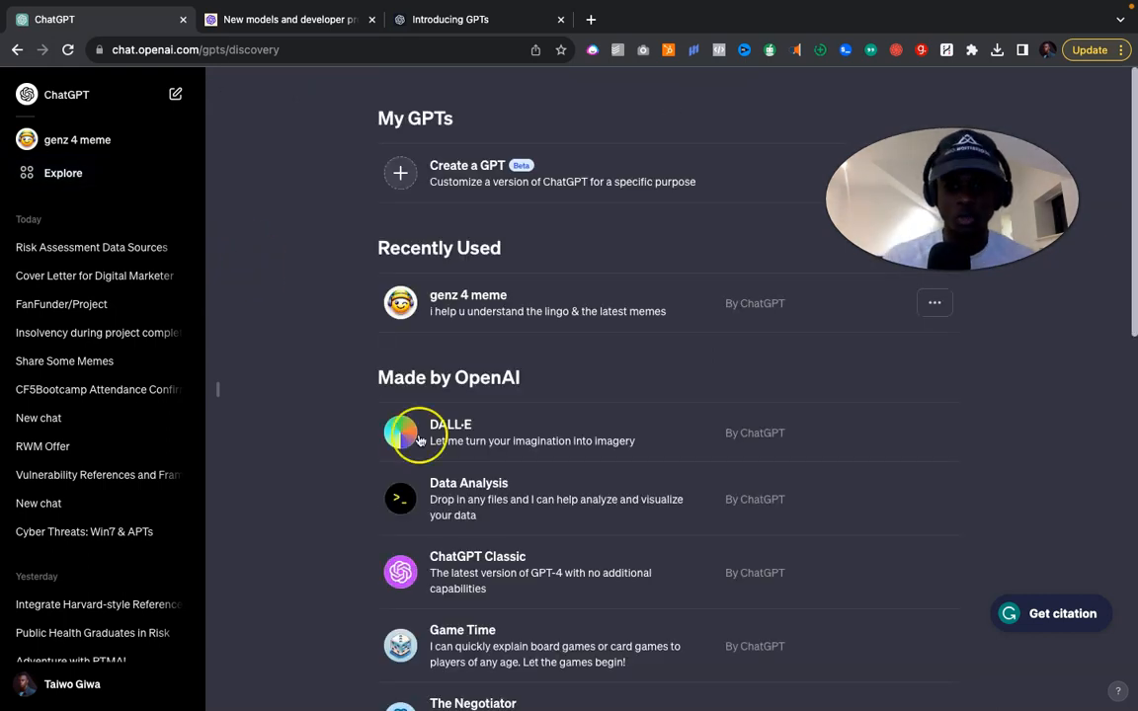
Look through the GPTs made by OpenAI, from DALL·E to genz 4 meme, and return to the My GPTs section.
scroll(421, 440, down, 1)
scroll(421, 440, down, 5)
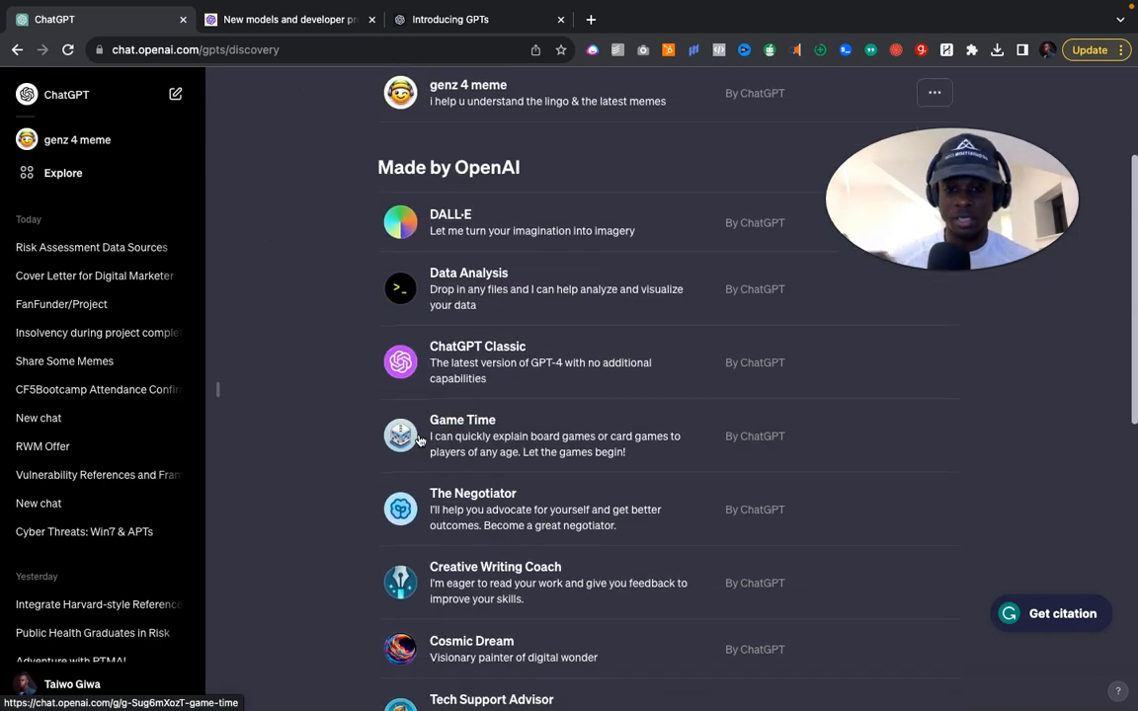
scroll(421, 440, down, 3)
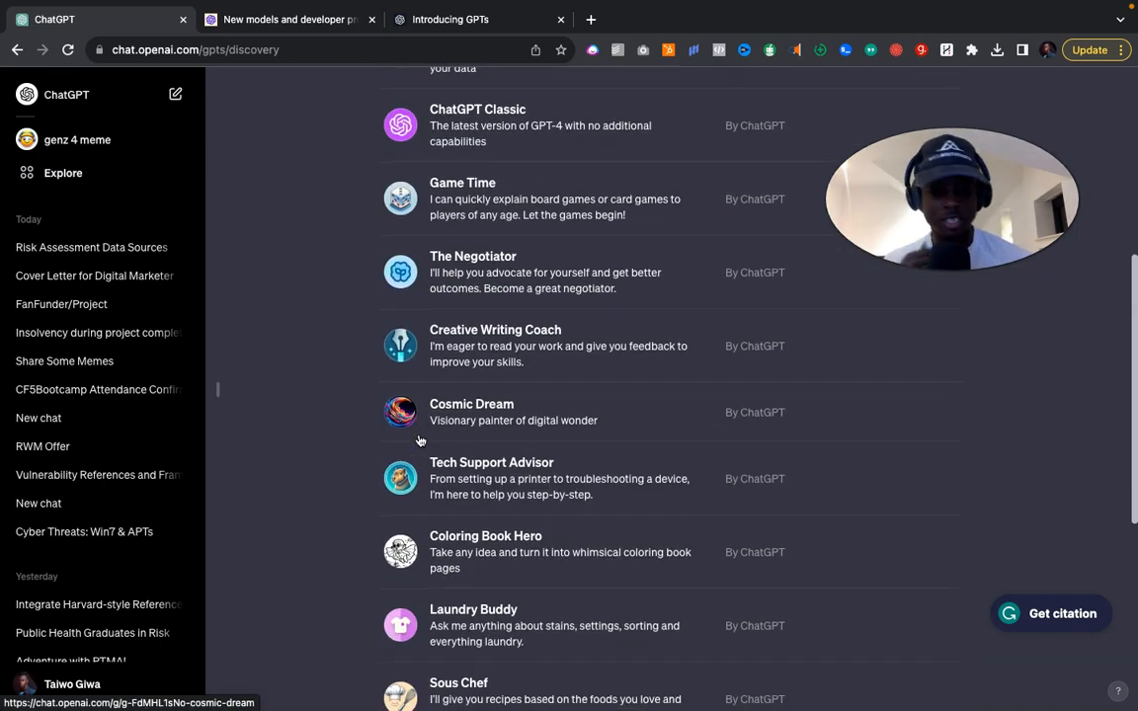
scroll(421, 441, down, 9)
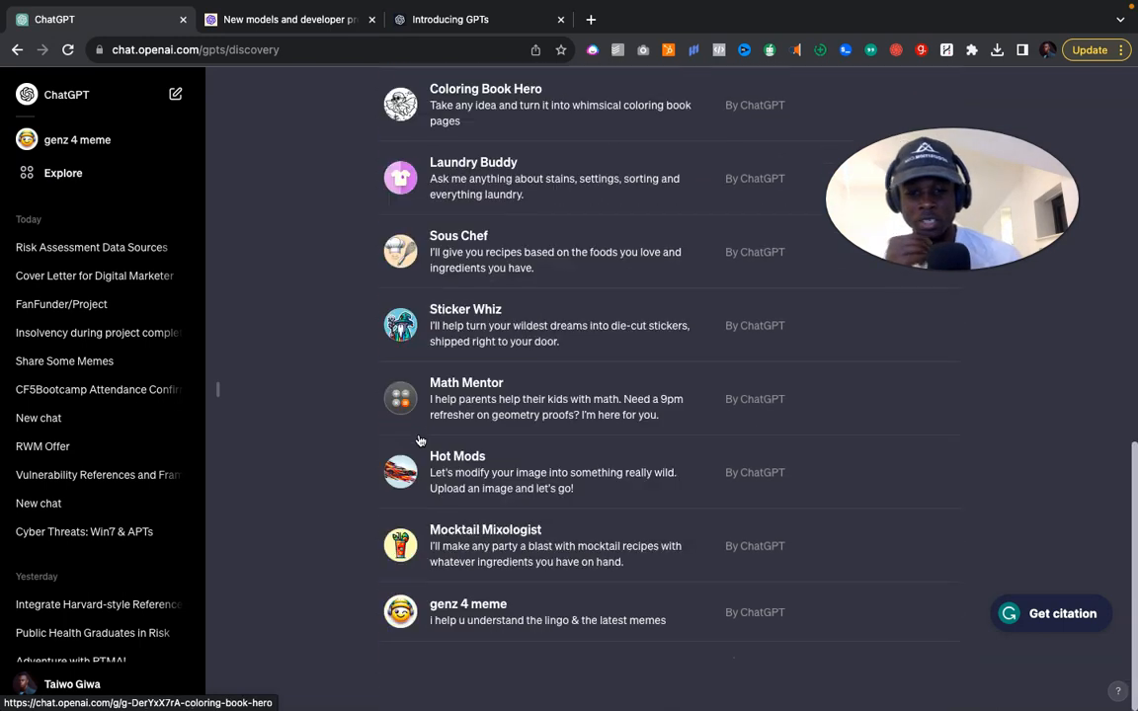
scroll(421, 440, up, 2)
scroll(449, 332, up, 17)
scroll(450, 452, down, 2)
scroll(514, 442, down, 3)
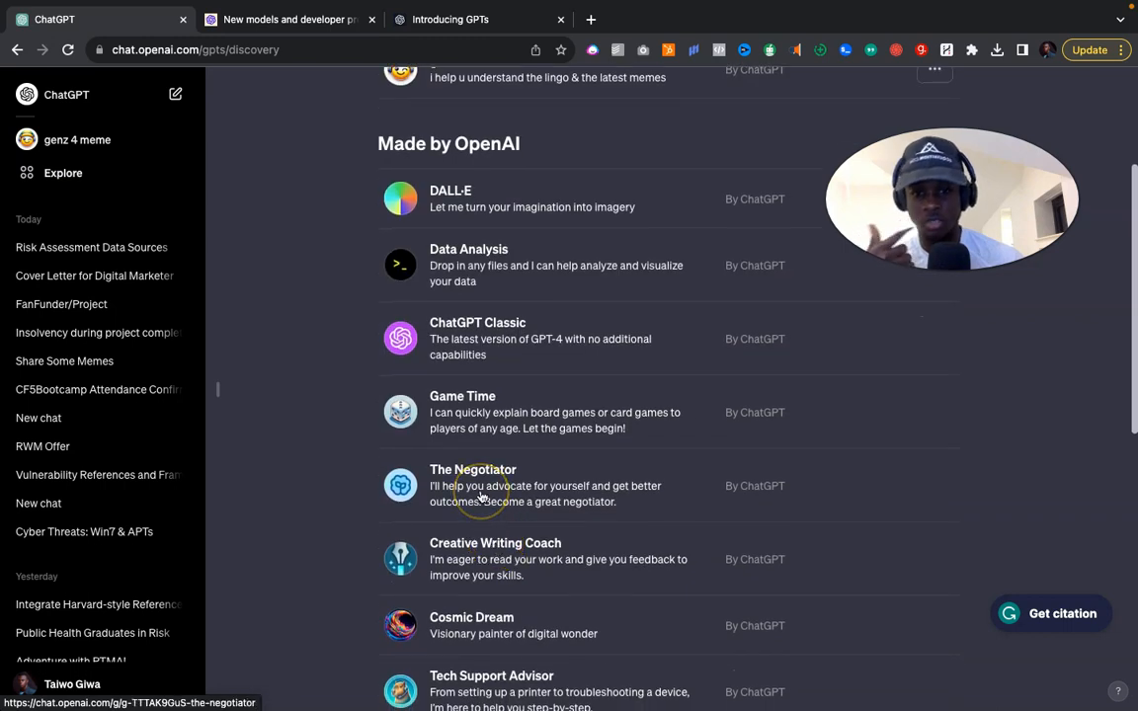
scroll(493, 484, down, 1)
scroll(520, 518, down, 1)
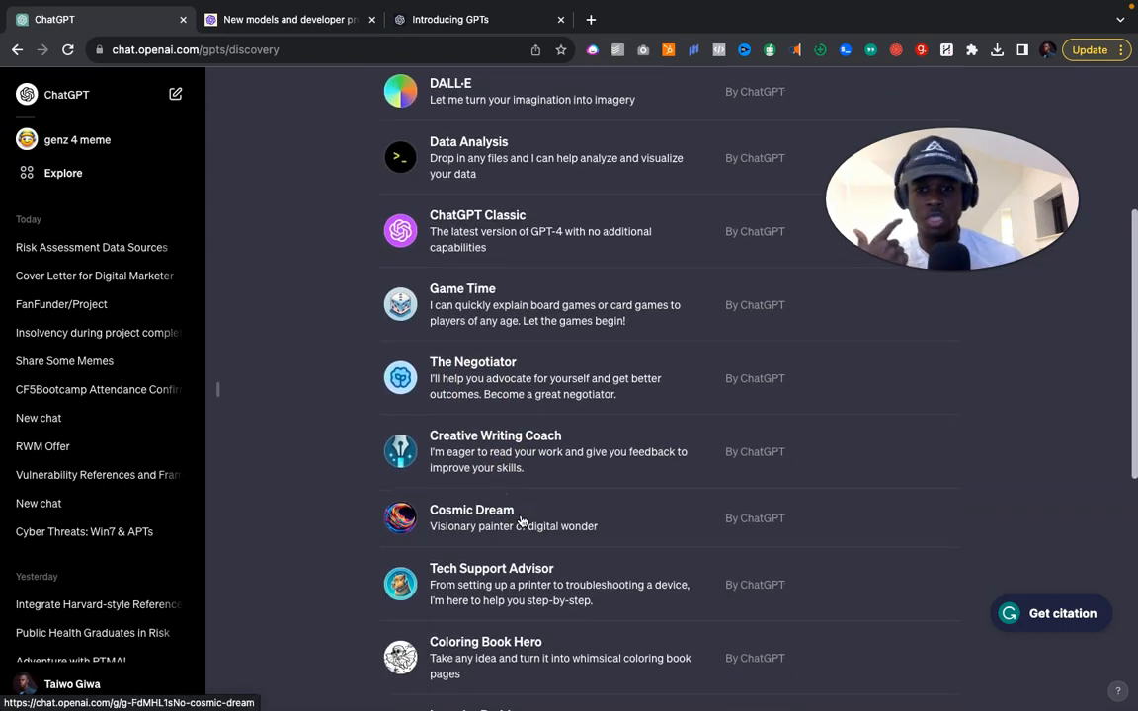
scroll(520, 521, down, 1)
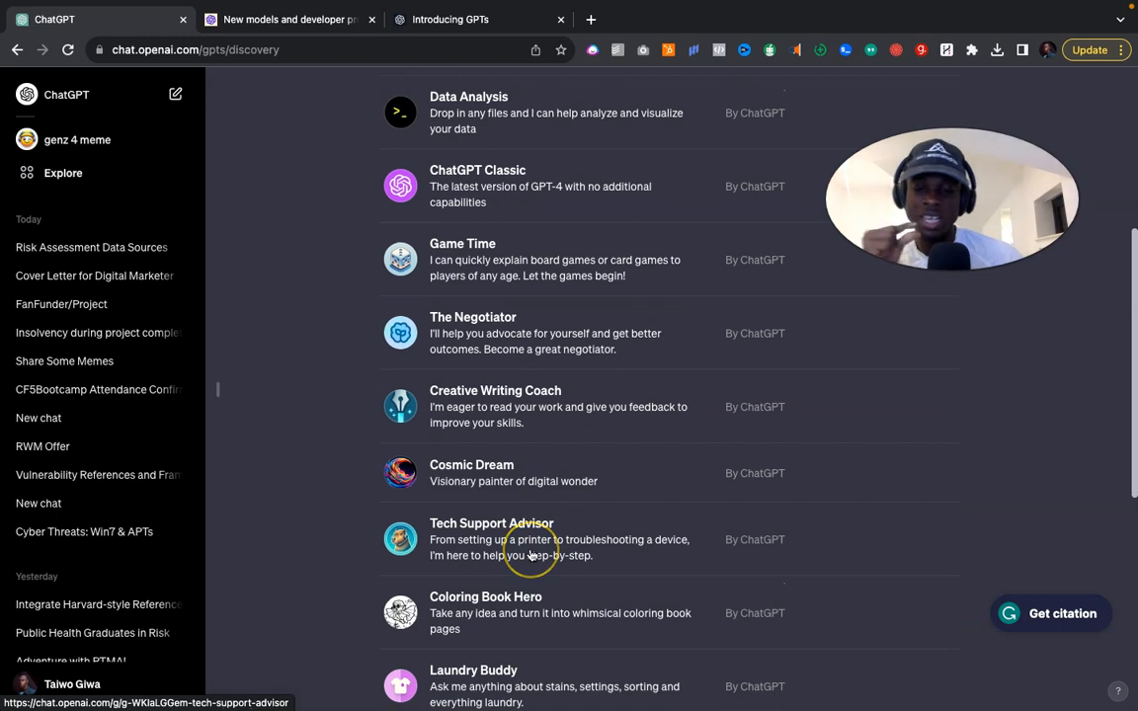
scroll(530, 555, up, 2)
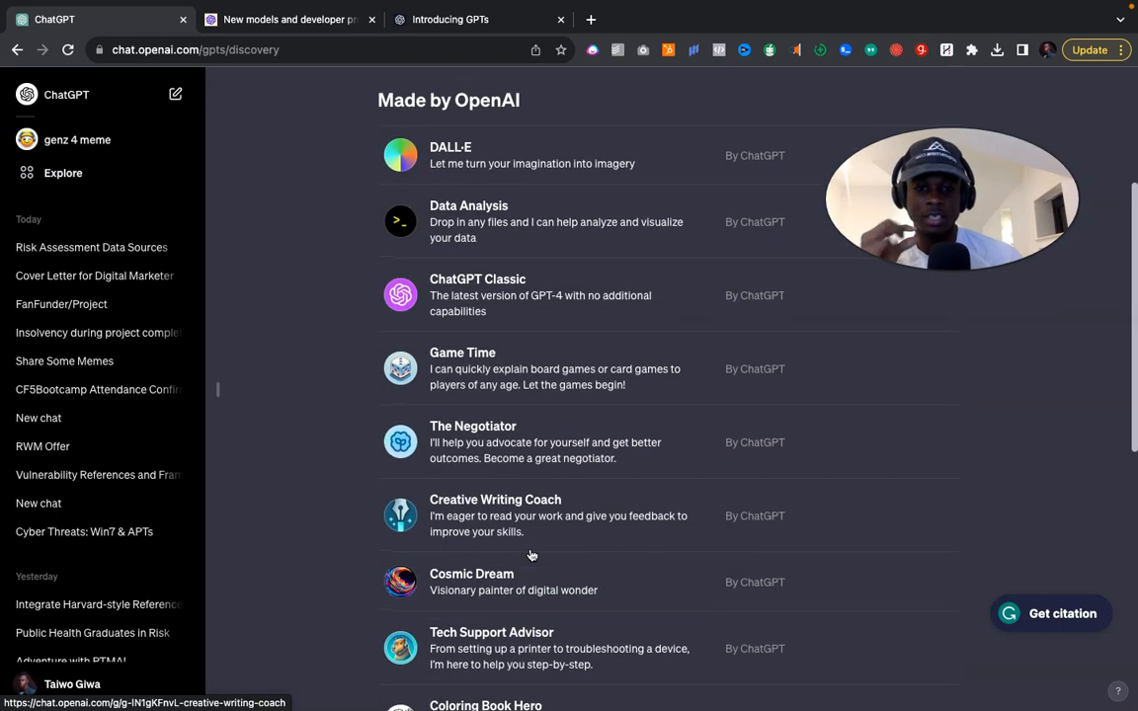
scroll(530, 555, up, 2)
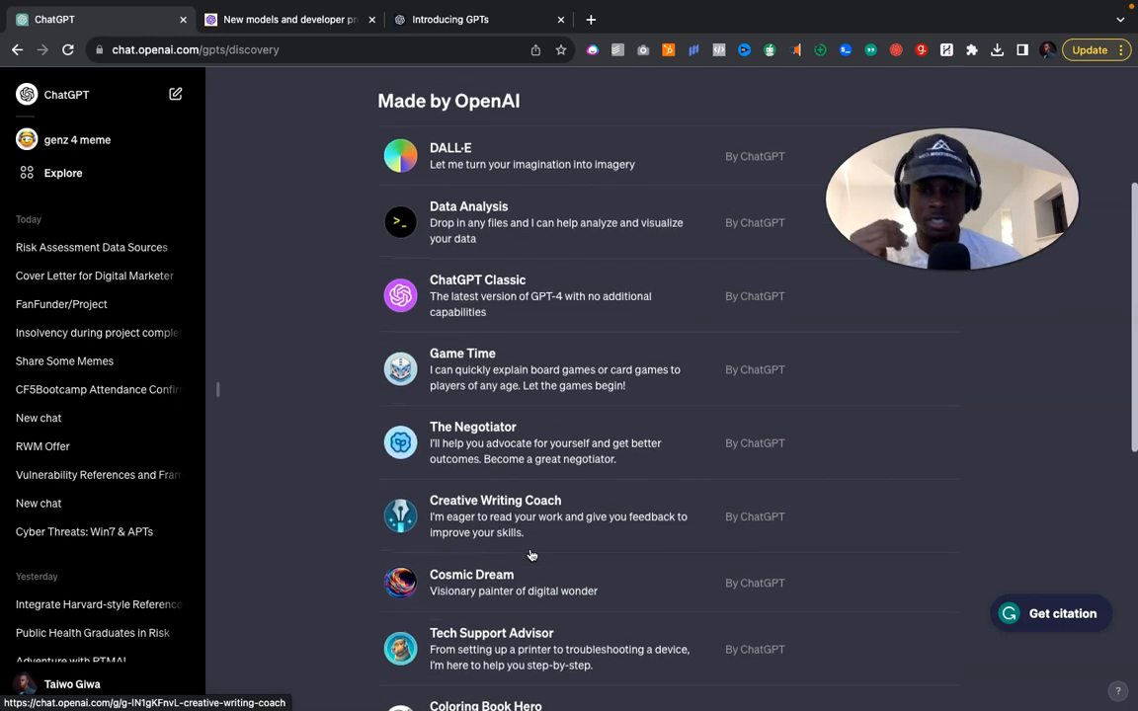
click(530, 521)
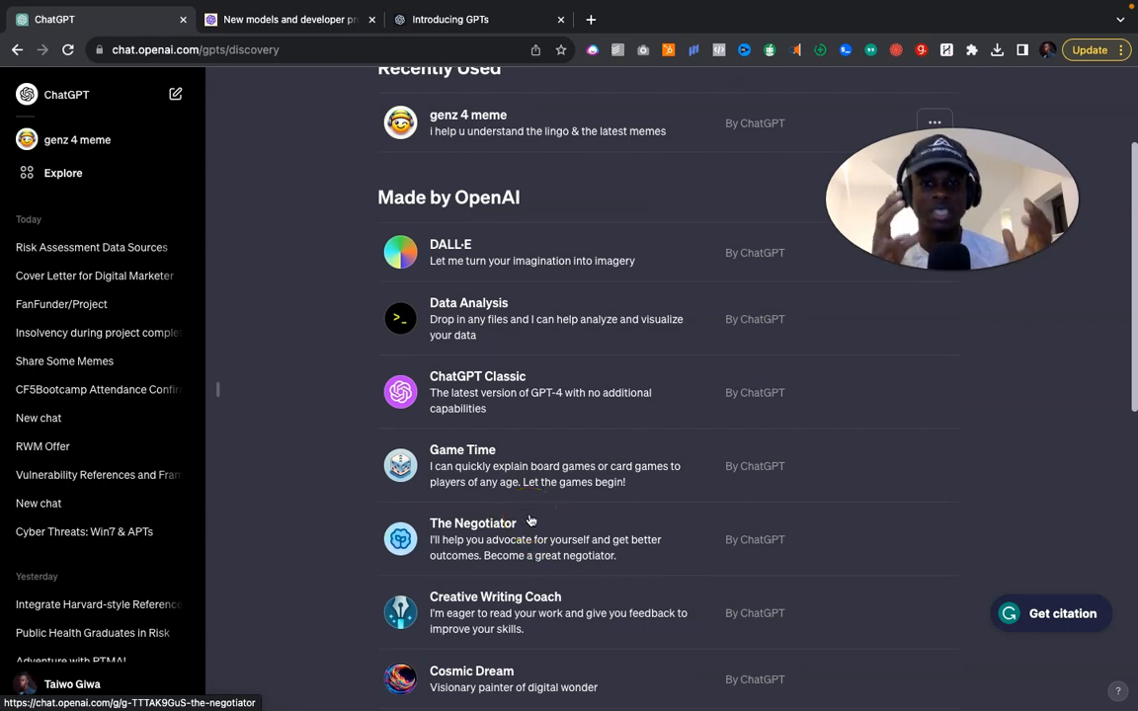
scroll(530, 520, up, 2)
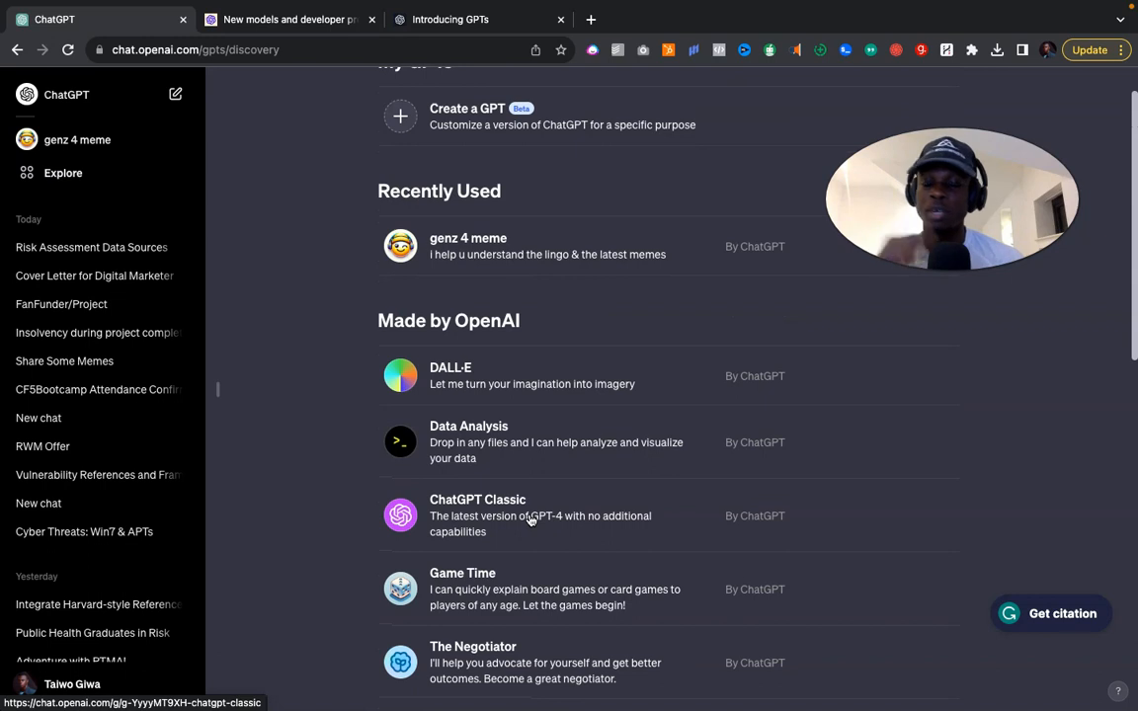
scroll(530, 521, up, 1)
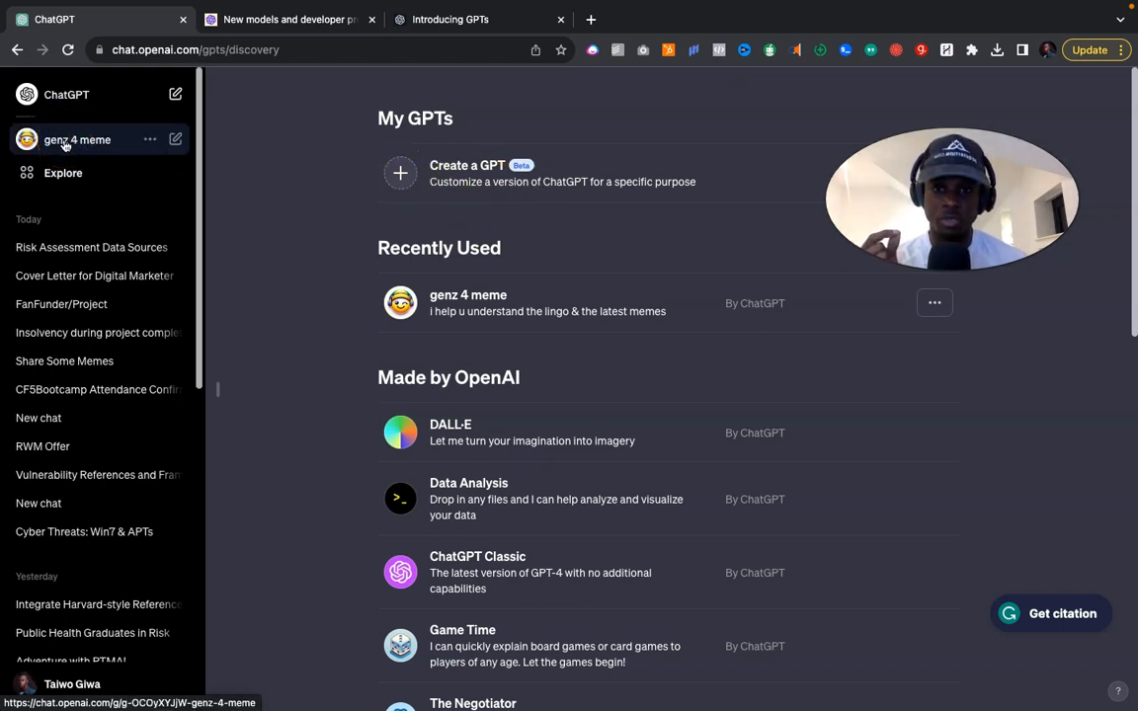
Start creating a new GPT, tell the GPT Builder "Make a world class personal trainer", and dismiss the GPTs introduction.
click(404, 172)
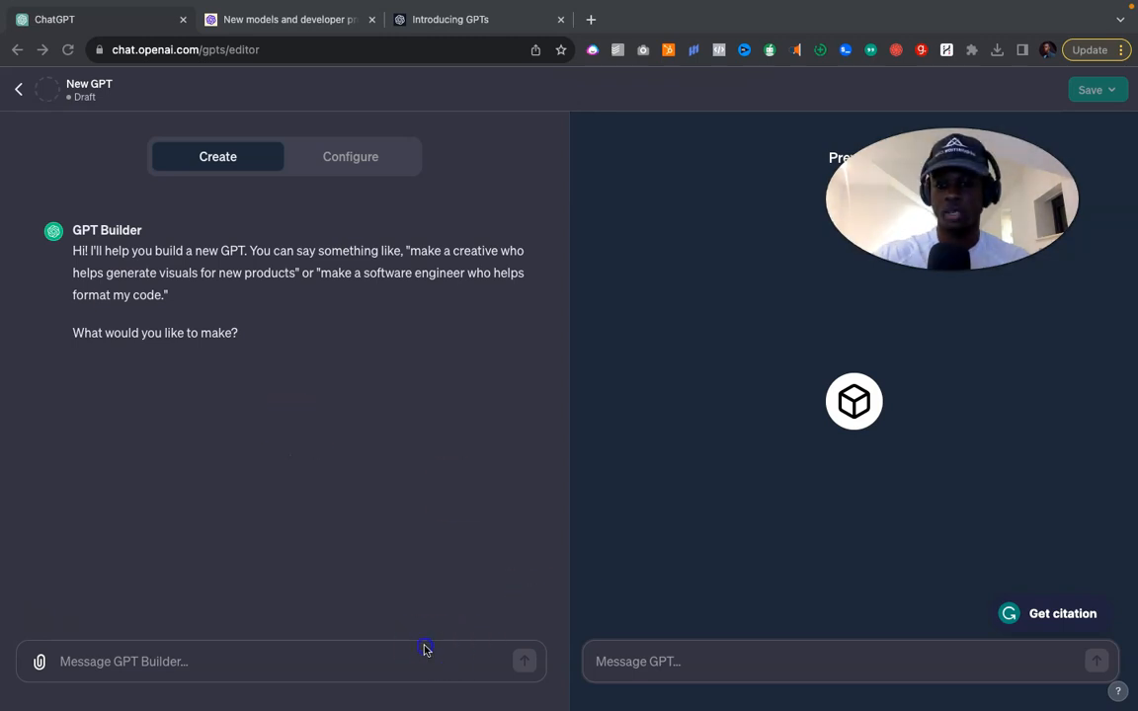
click(392, 658)
text(Make a world class personal trainer)
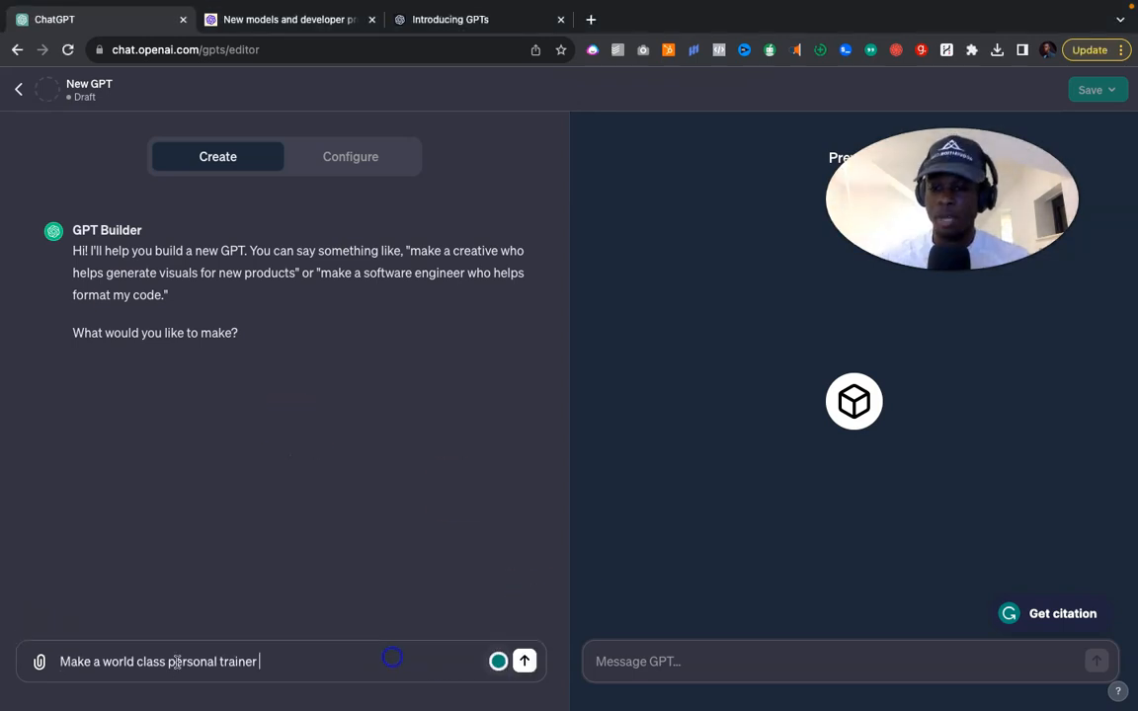
click(526, 663)
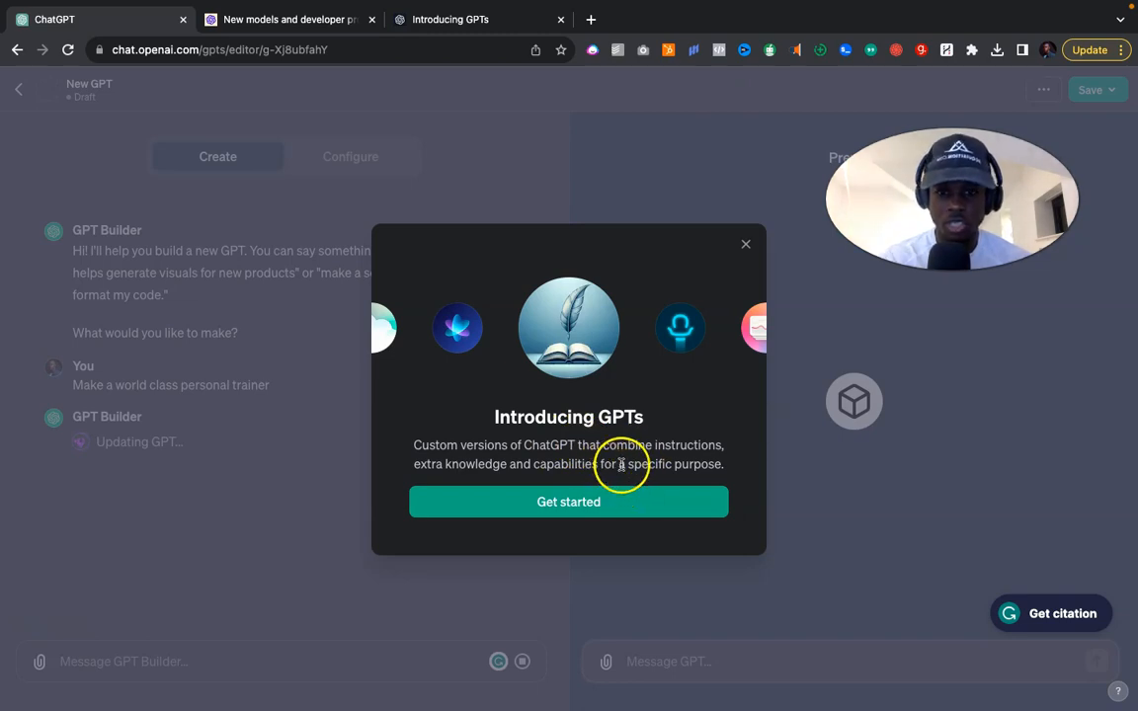
click(605, 504)
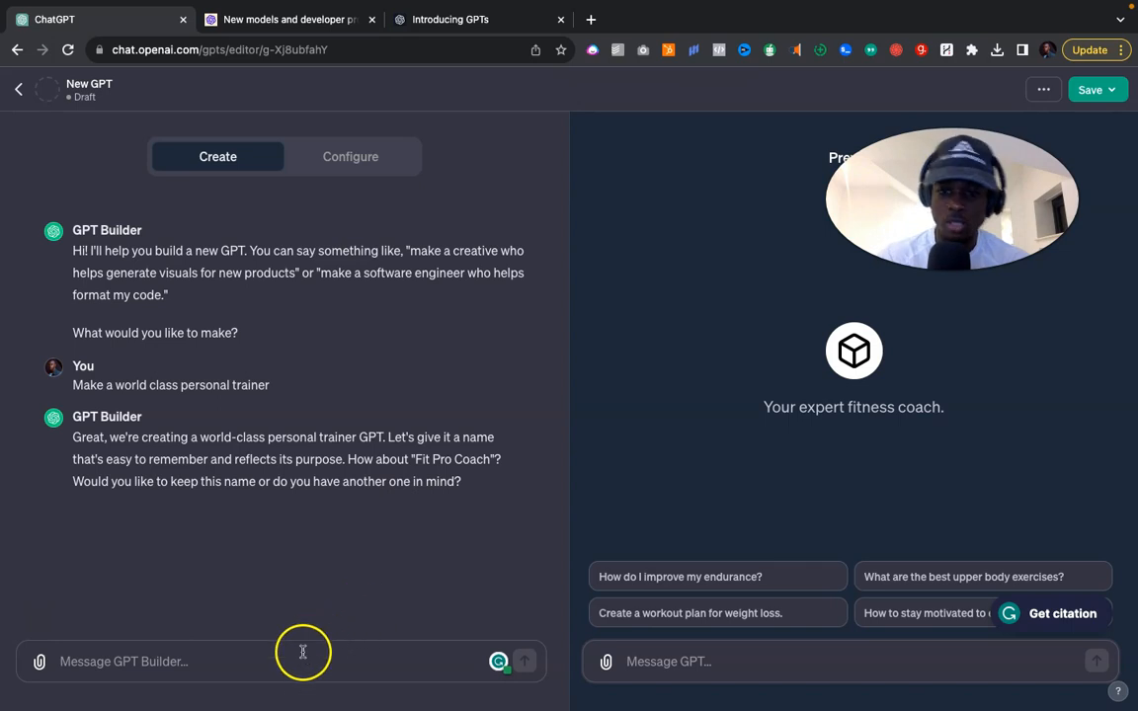
Request "another one" as the name suggestion and accept Fitness Mentor with the reply "Yes that fine".
text(anoth)
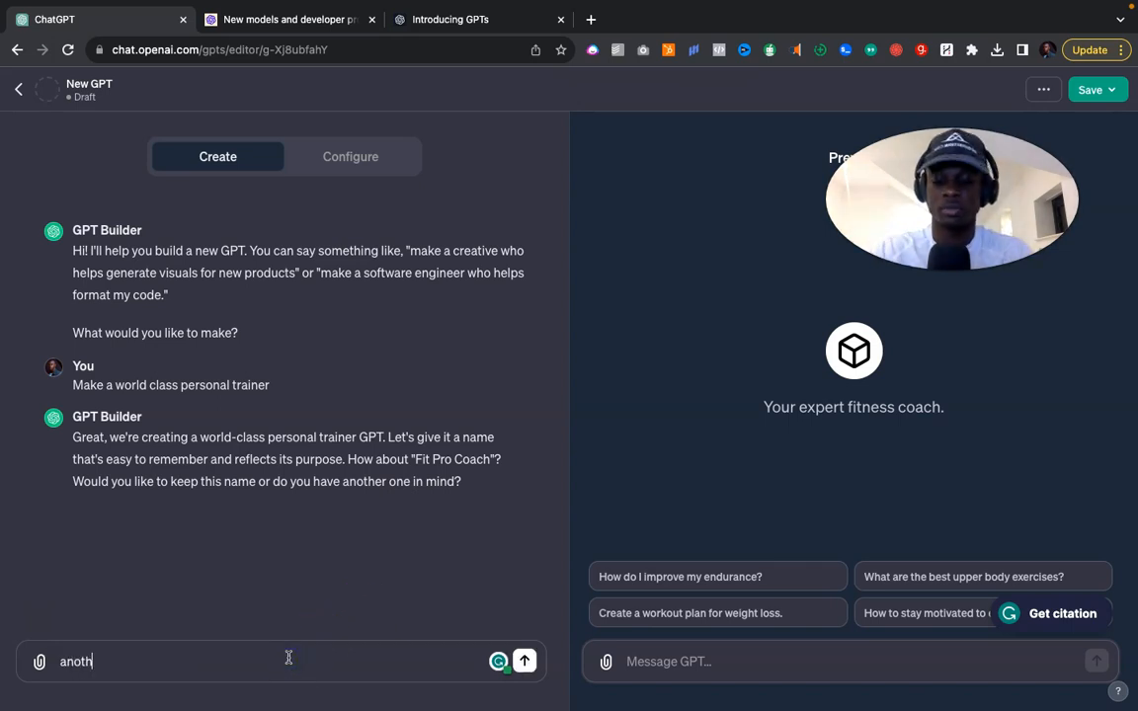
text(er one)
key(Return)
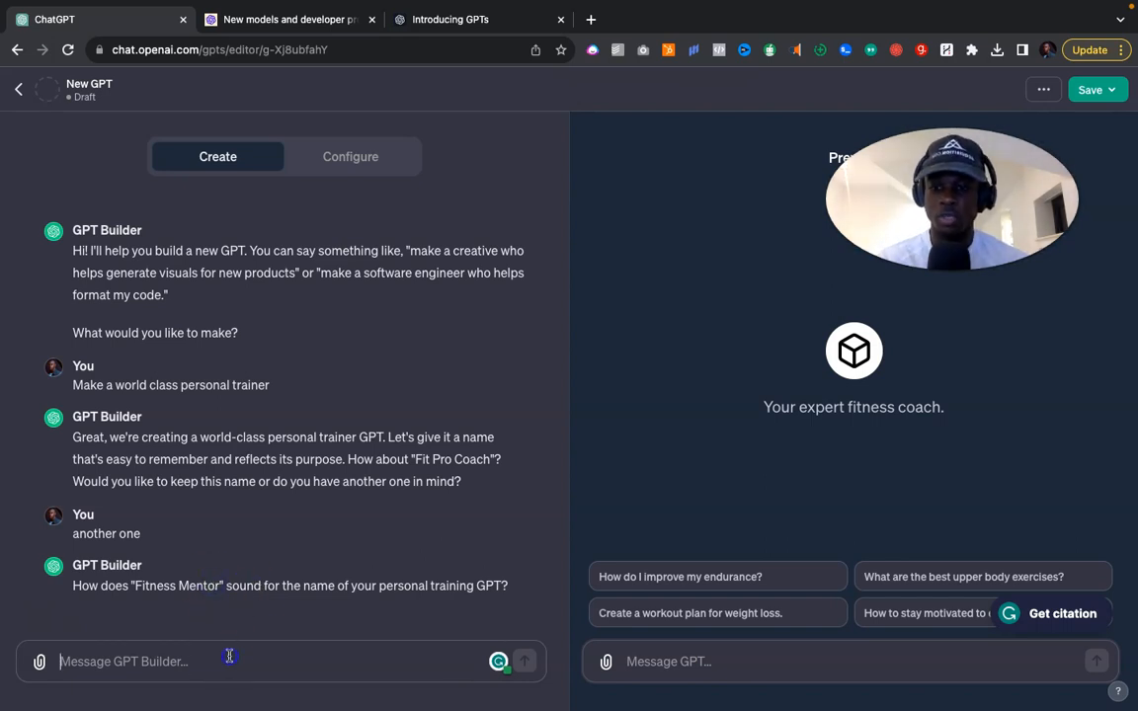
text(Yes thats fine)
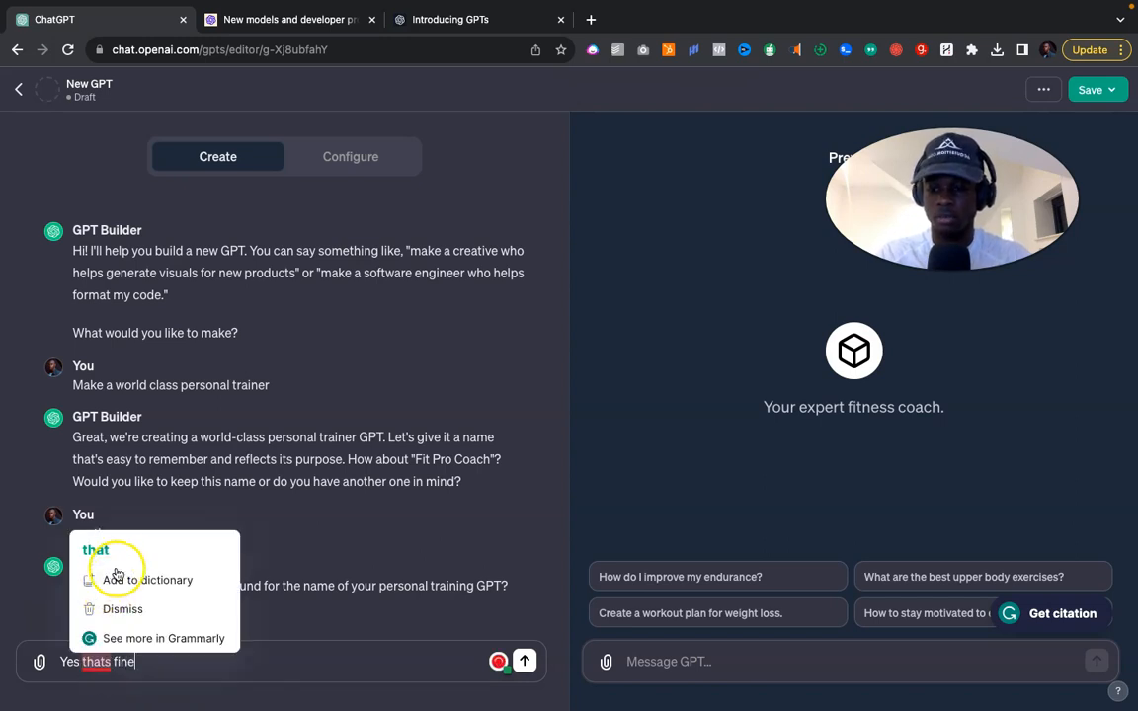
click(110, 661)
key(BackSpace)
key(Return)
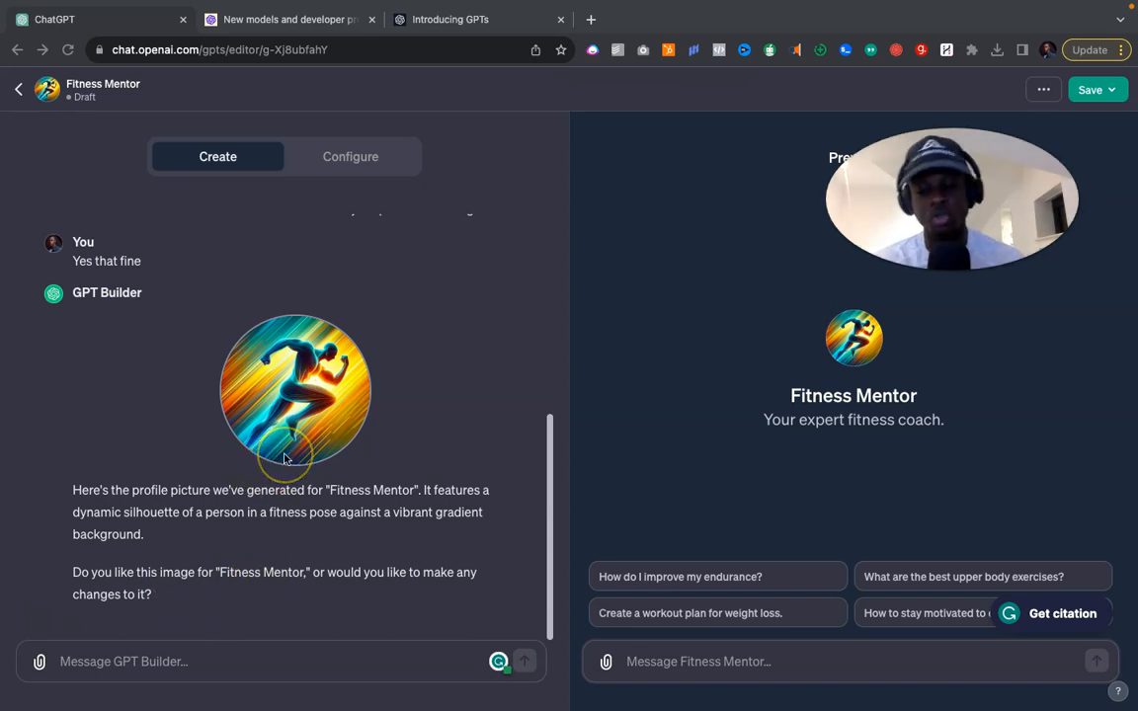
Accept the generated profile picture by replying "I'm fine with this" to the GPT Builder.
click(183, 663)
text(I'm fine)
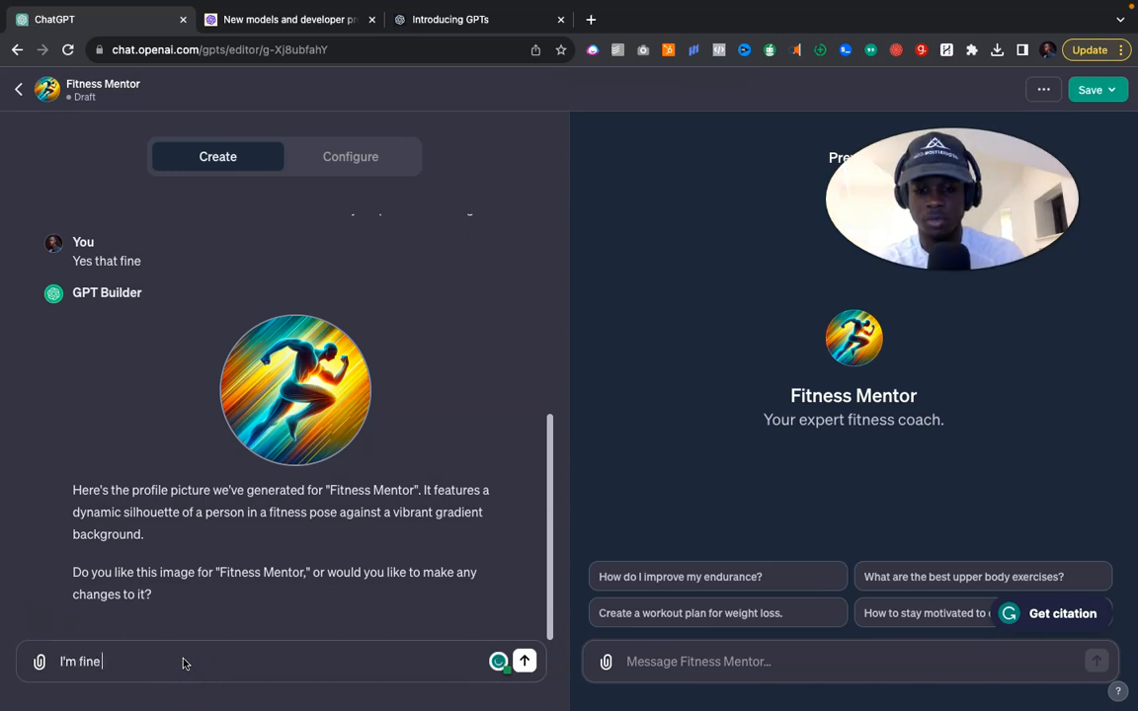
text( with this)
key(Return)
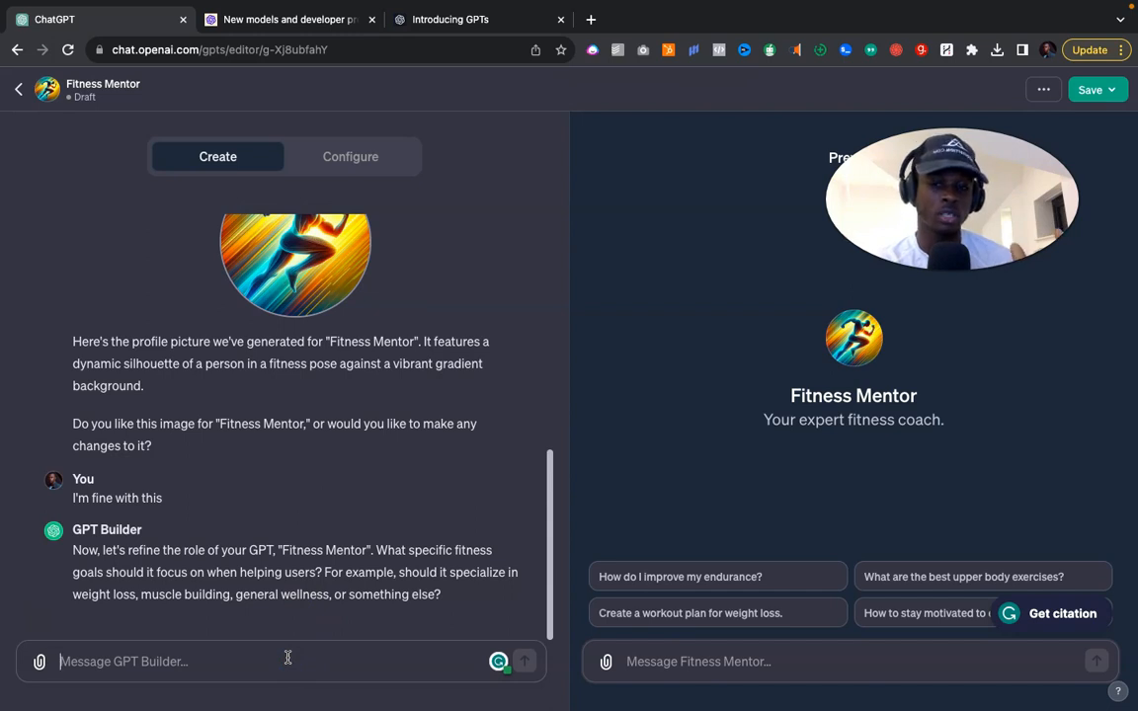
Answer the GPT Builder's question about specific fitness goals with "muscle building".
drag(230, 595, 146, 592)
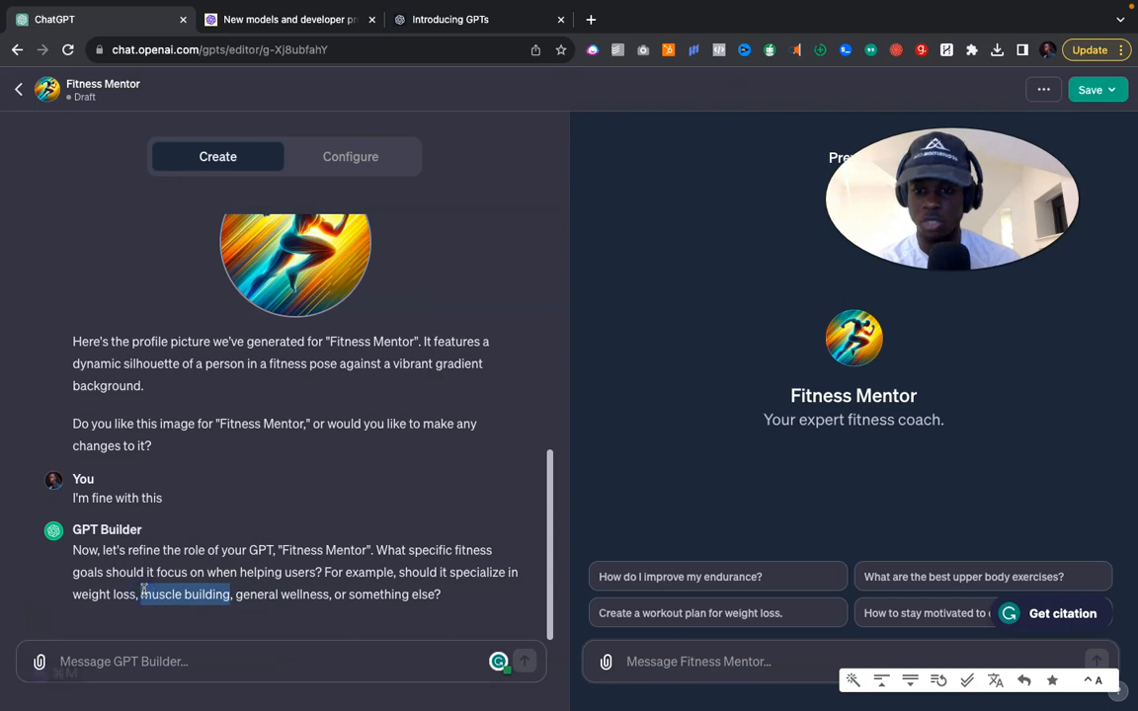
click(179, 662)
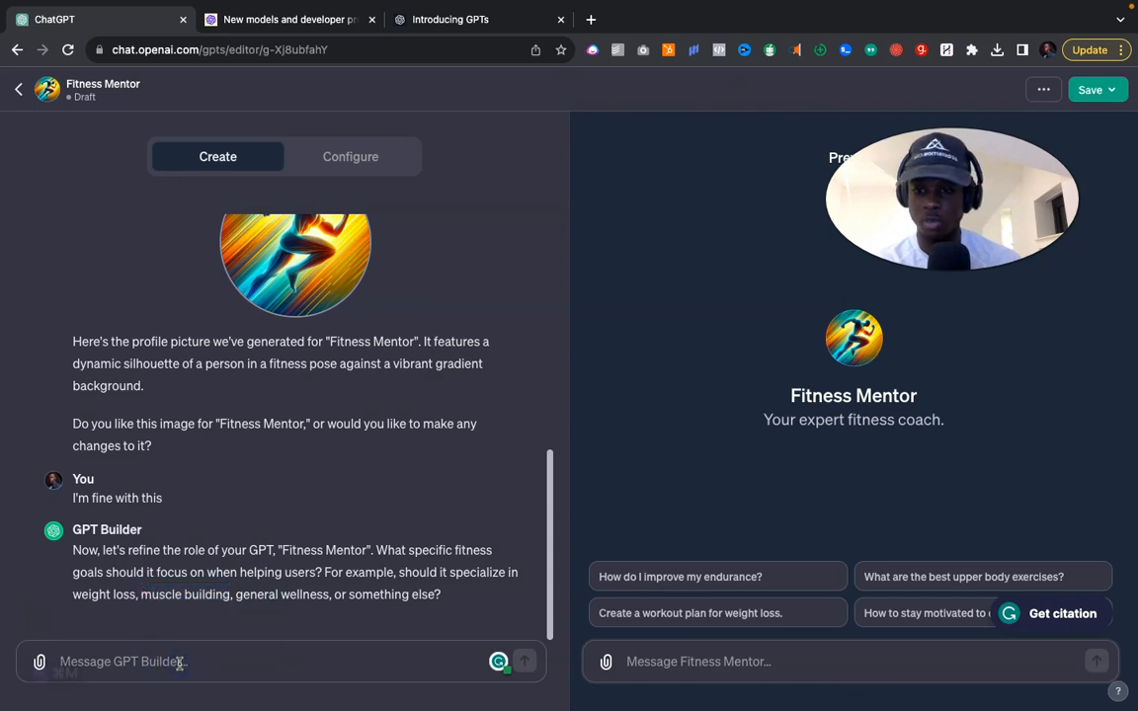
text(muscle building)
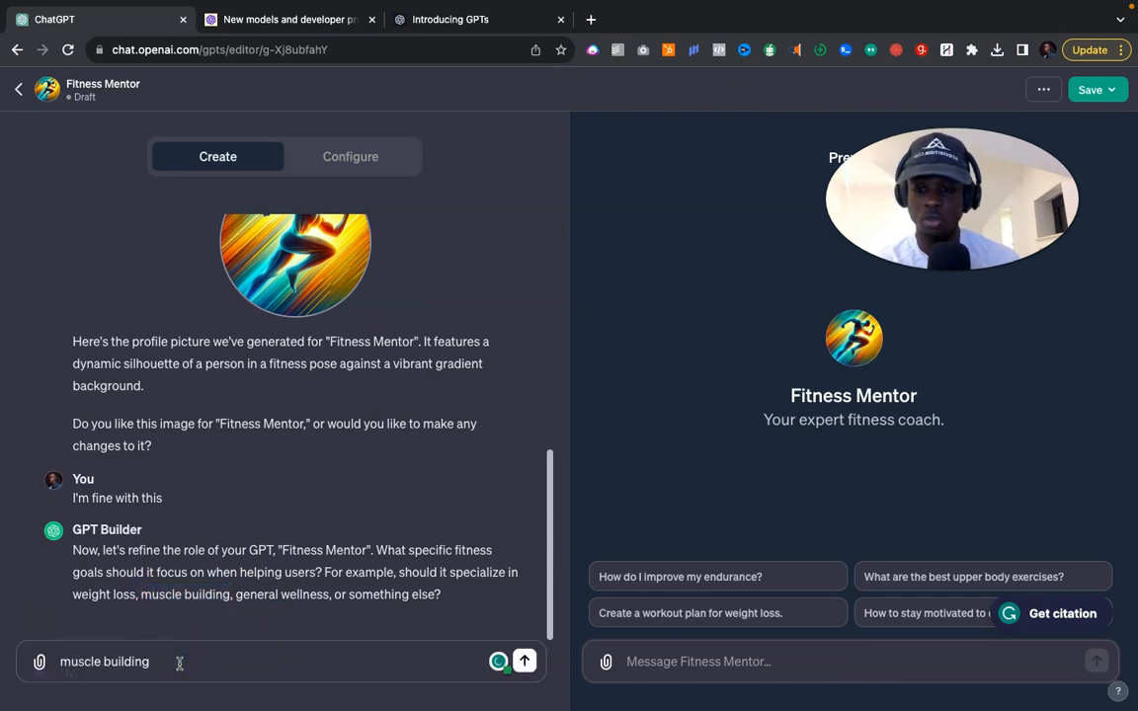
key(Return)
click(229, 484)
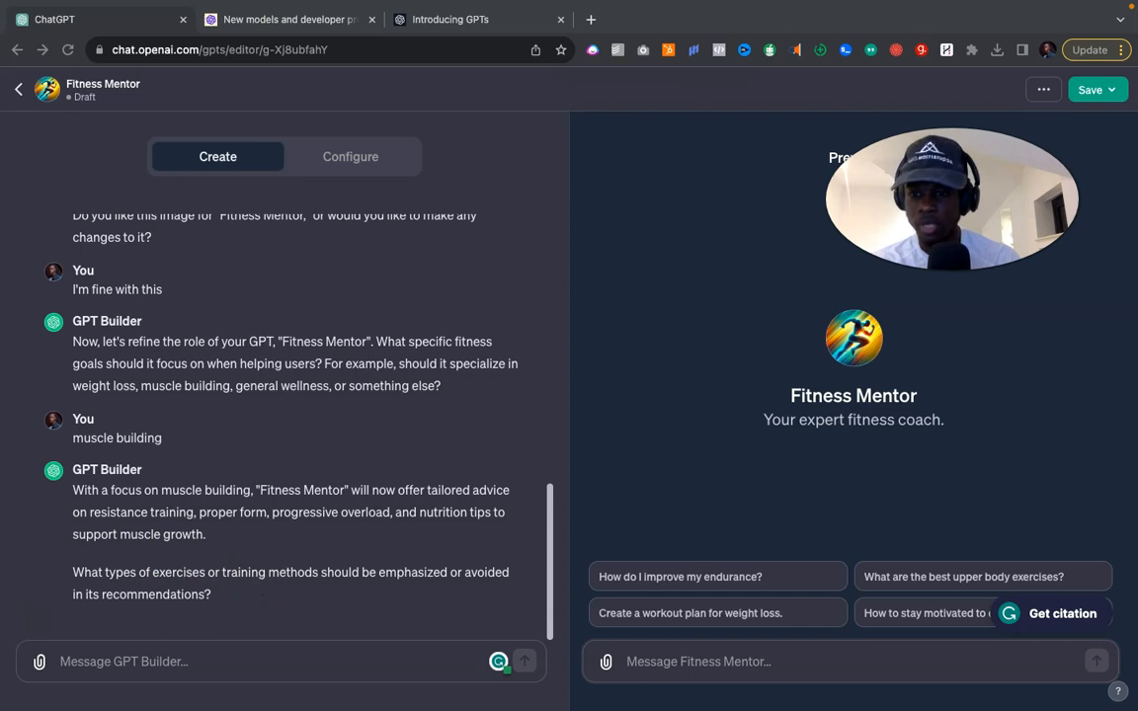
Reply "None at the moment" to the question about training methods to emphasize or avoid.
click(398, 660)
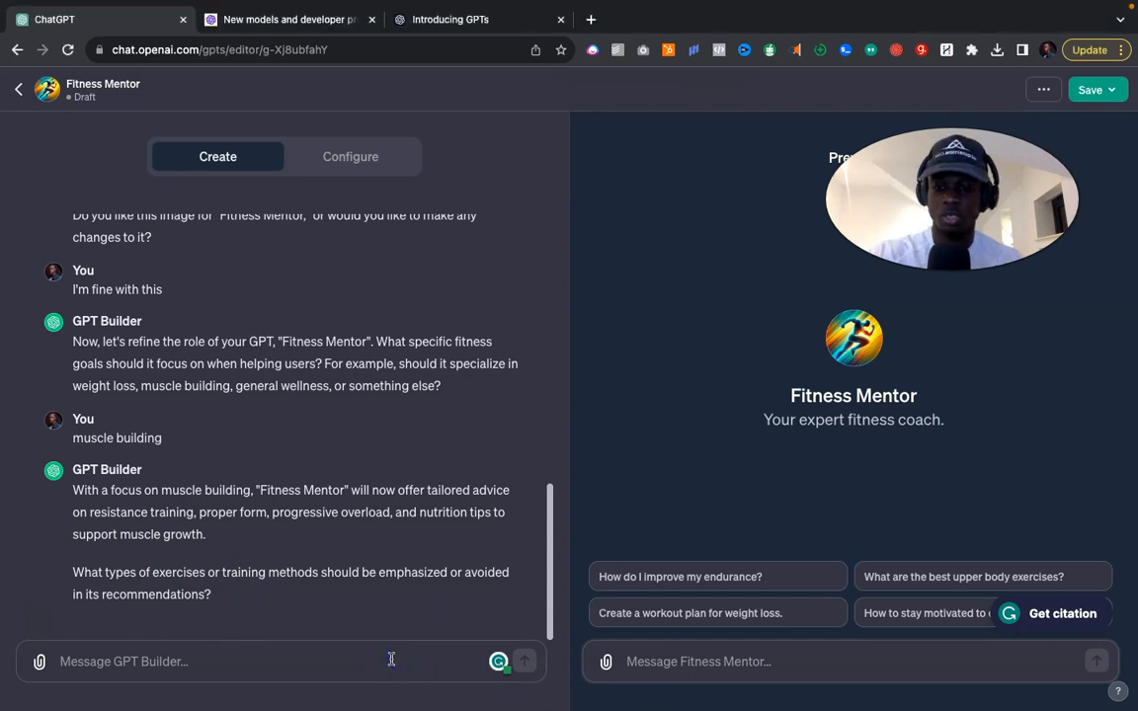
text(None at the moment)
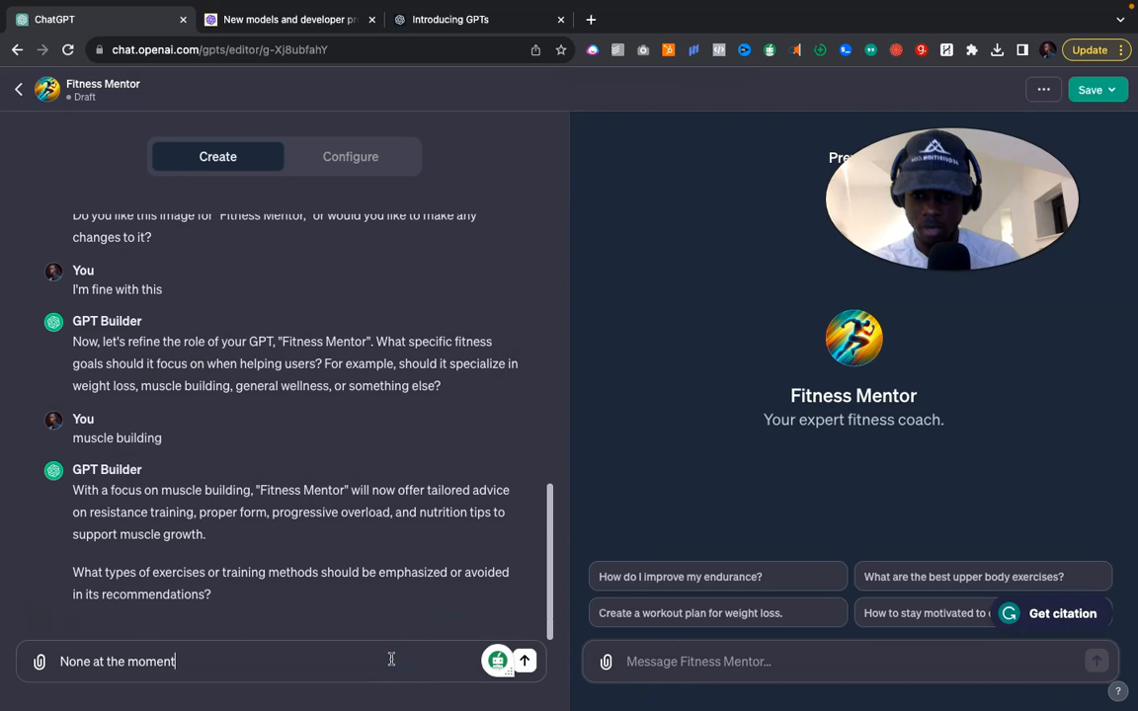
key(Return)
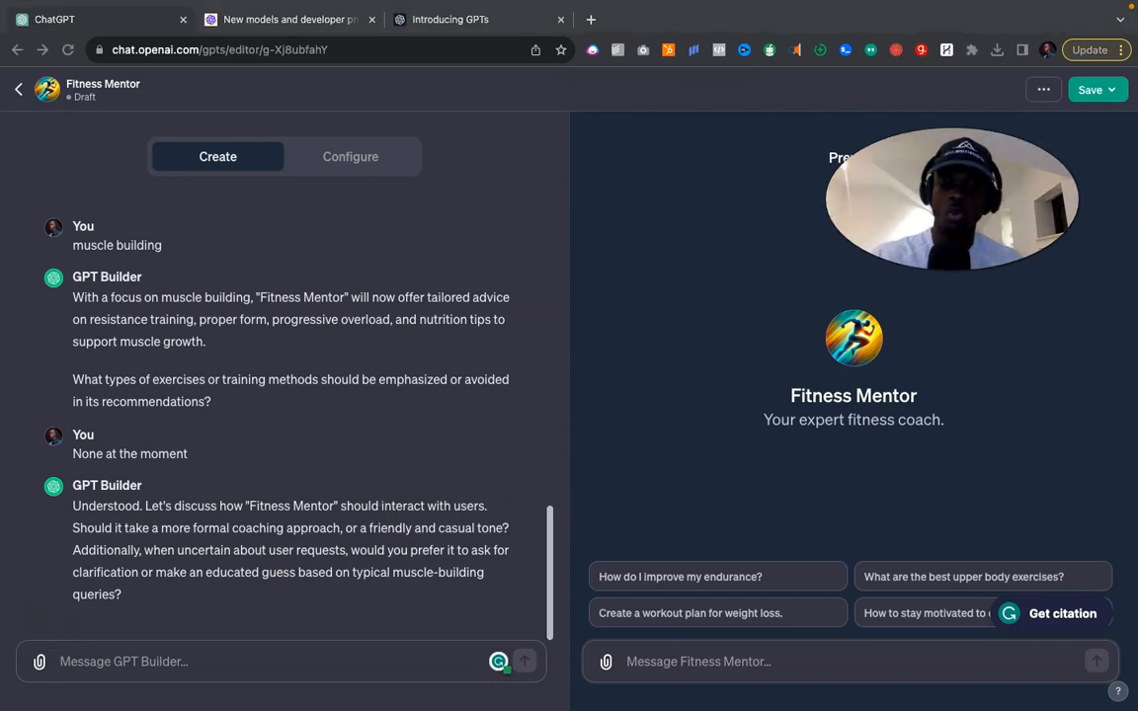
Define the interaction style with "I want it to respond like David Goggins. Ask for clarification" and regenerate the builder's response.
click(403, 667)
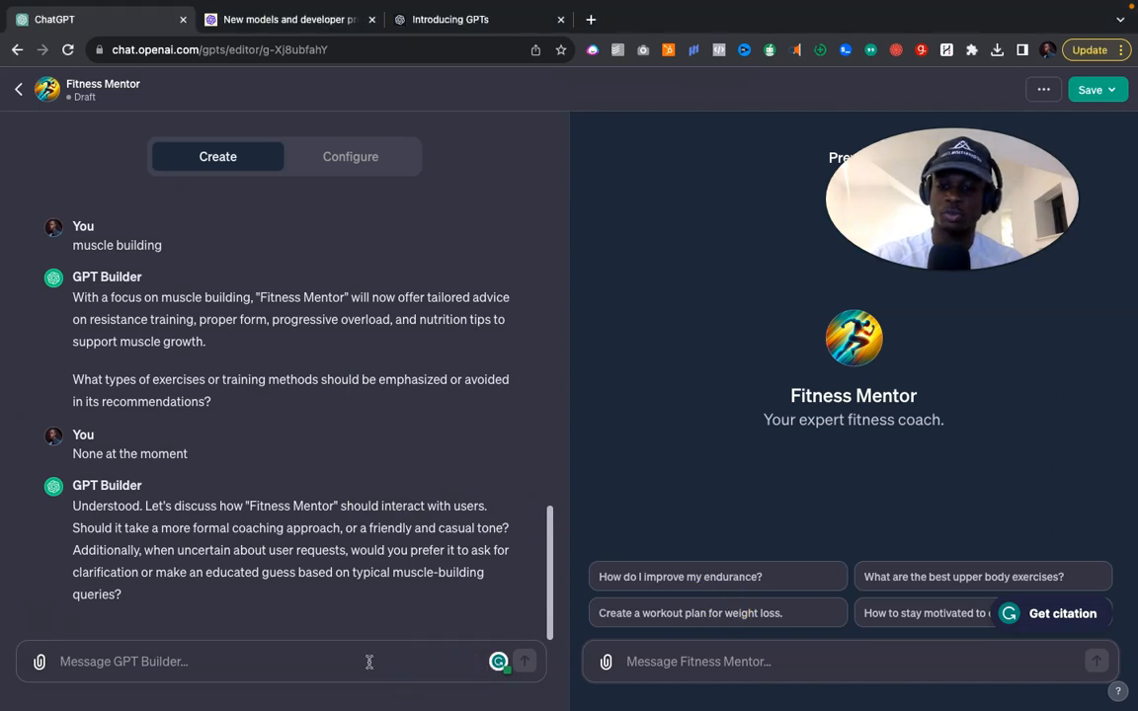
text(I want it to respond like David Goggins)
key(BackSpace)
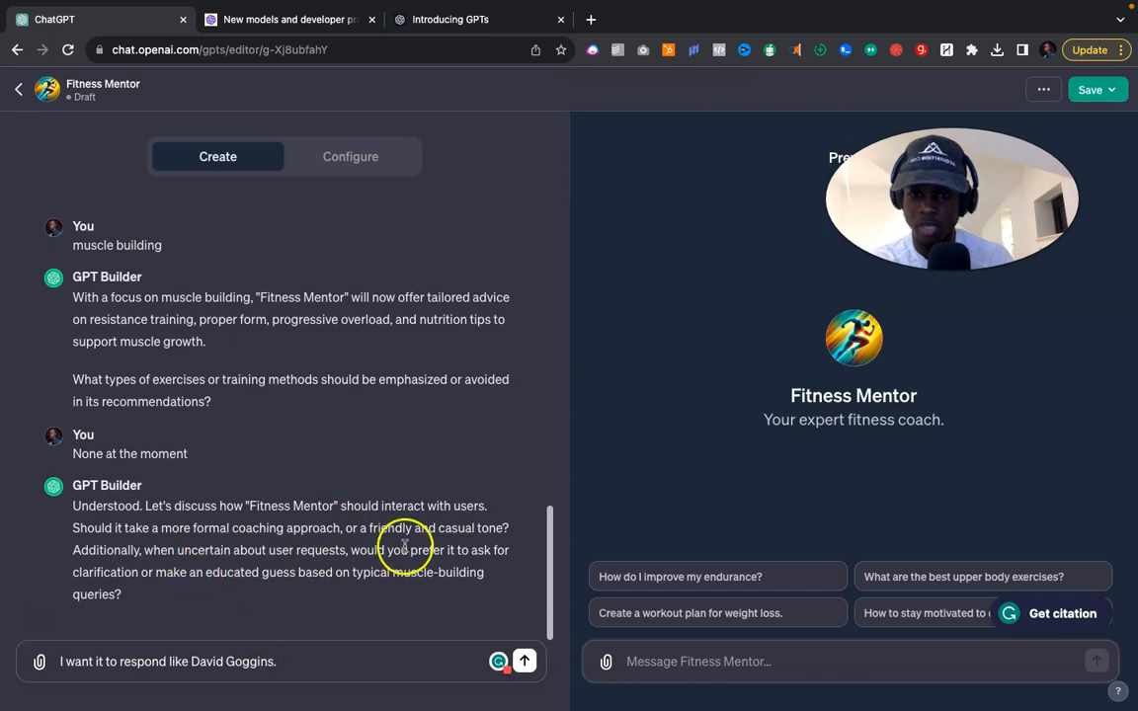
drag(473, 550, 142, 573)
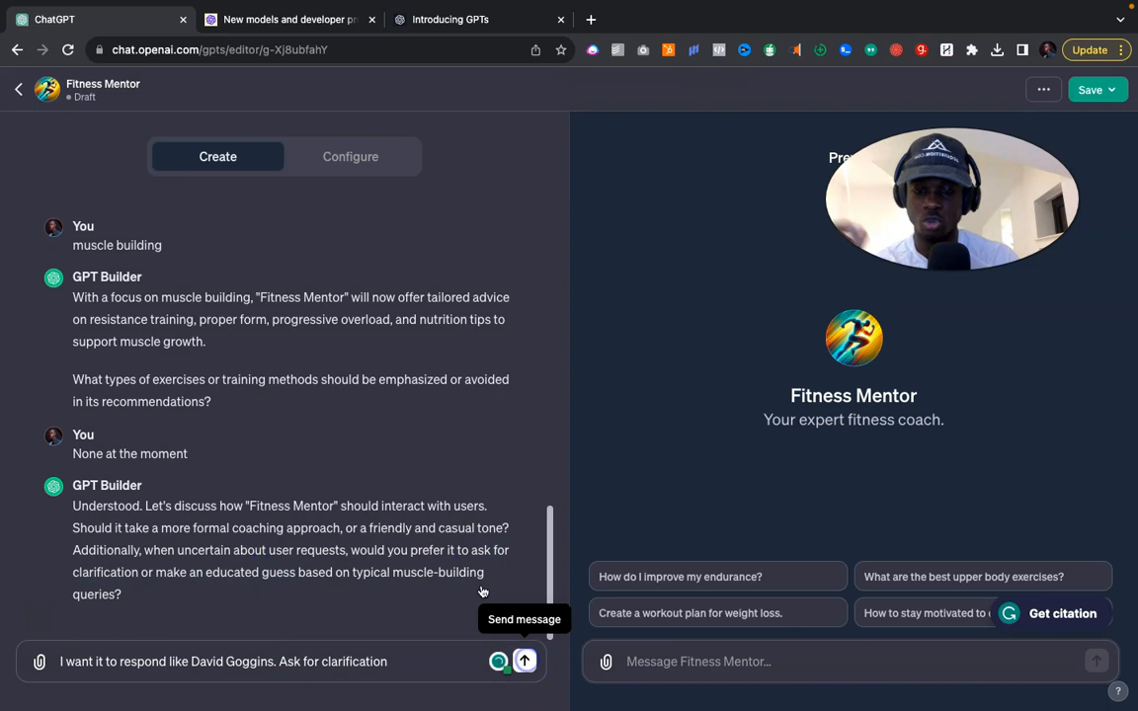
key(Return)
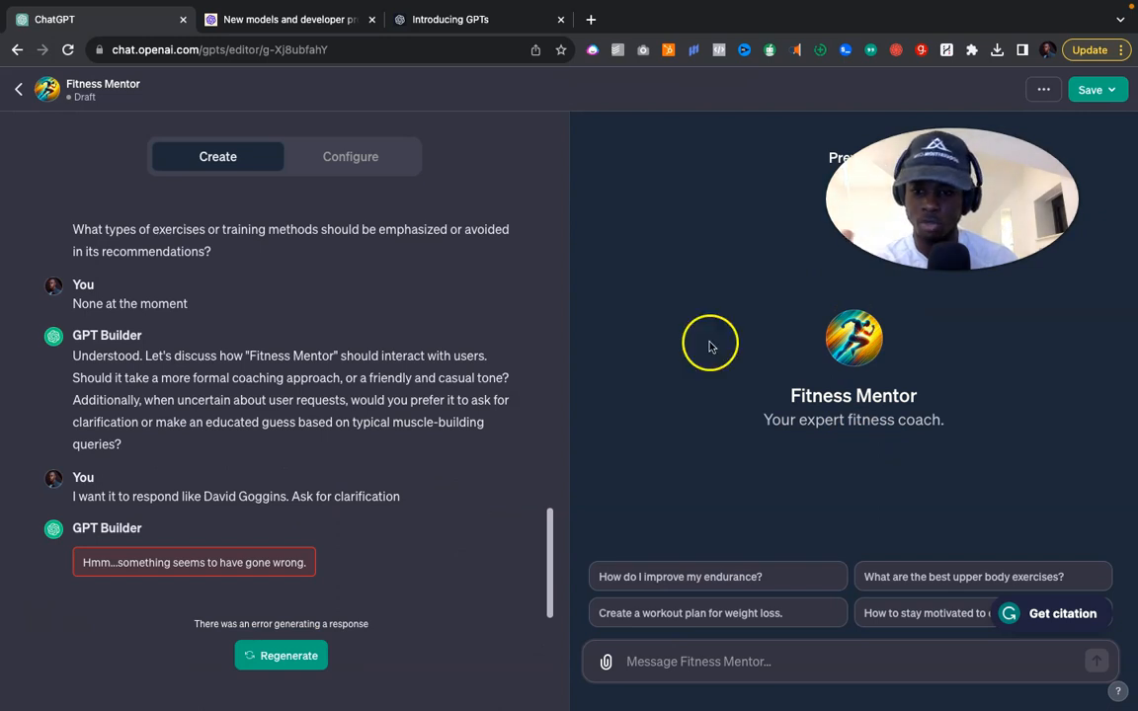
click(271, 656)
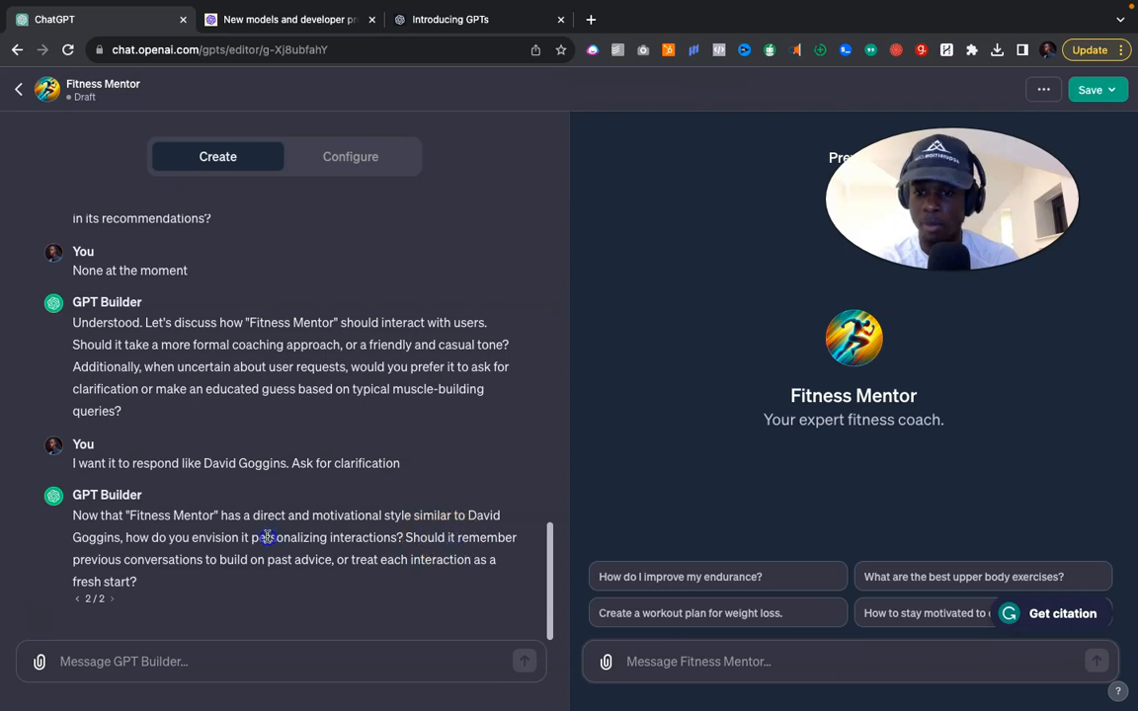
Copy "remember previous conversations" from the builder's question and send it as the answer on personalizing interactions.
drag(457, 537, 221, 561)
key(ctrl+c)
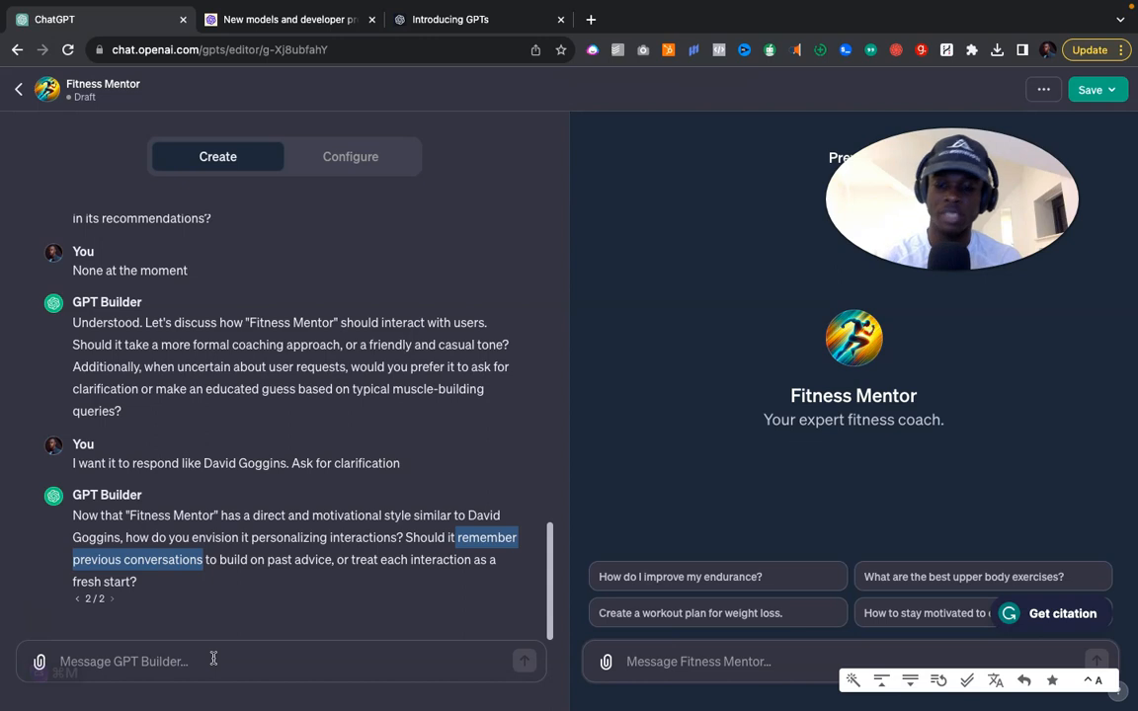
click(213, 658)
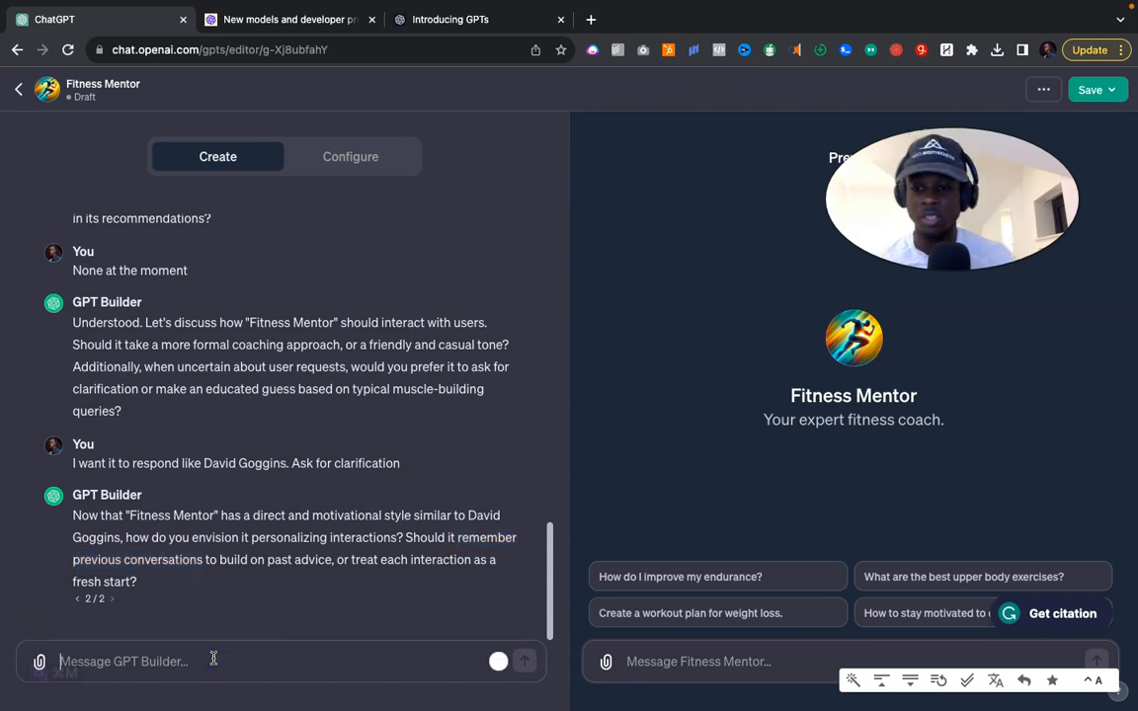
key(ctrl+v)
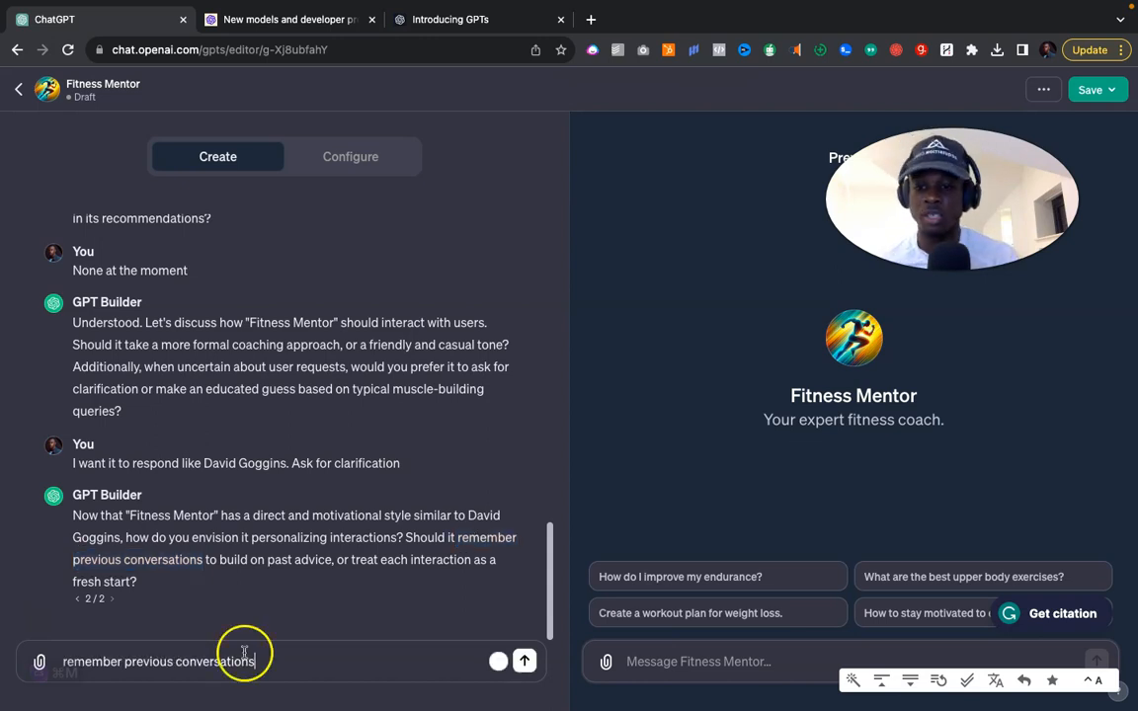
click(524, 665)
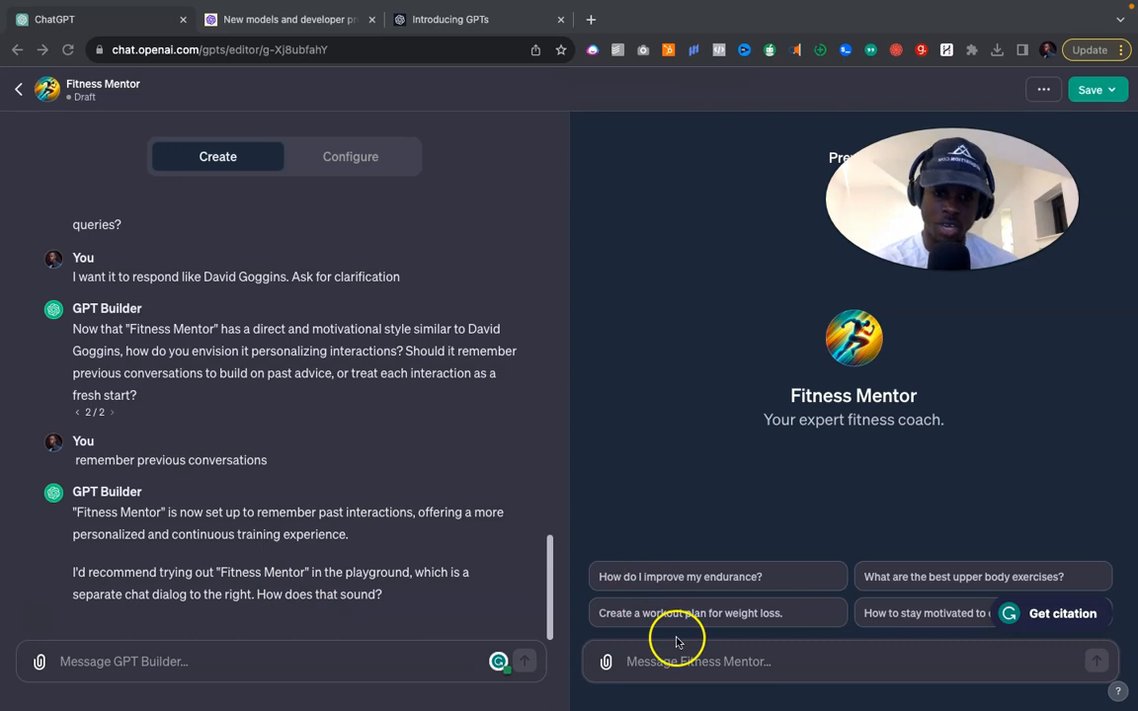
Instruct the GPT Builder "It should be clear, simple, and step-by-step on what the user needs to do" and review the conversation.
click(309, 671)
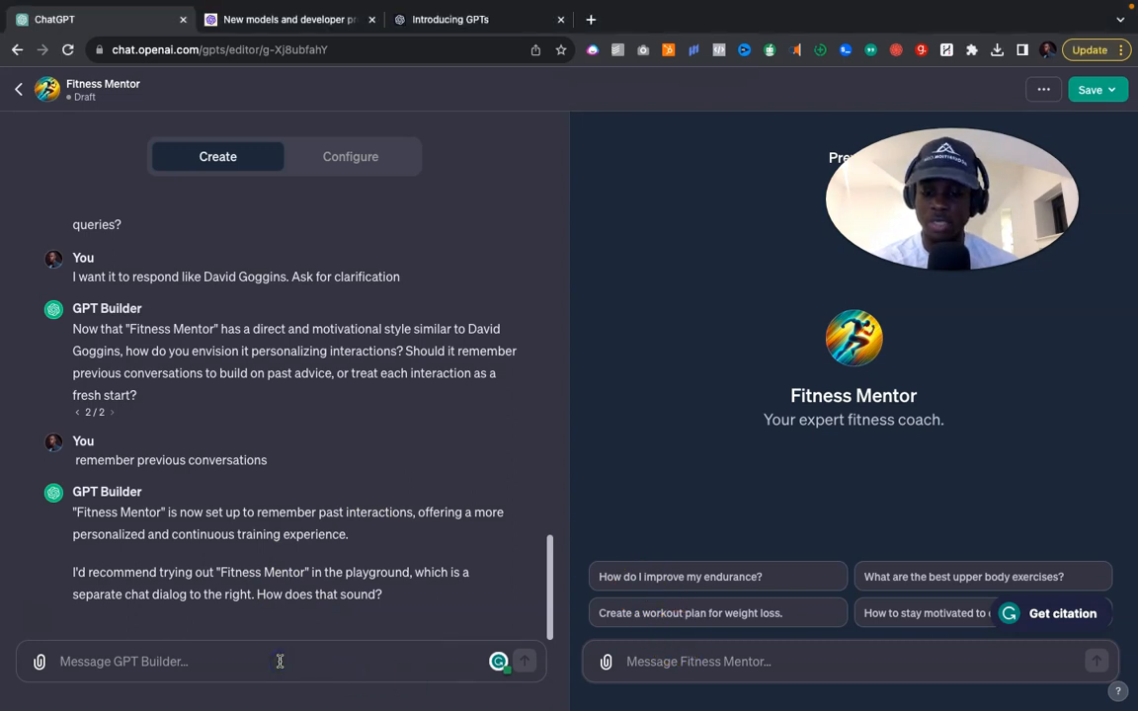
text(It should be clear, simple, and step by step on what the user needs to do)
key(BackSpace)
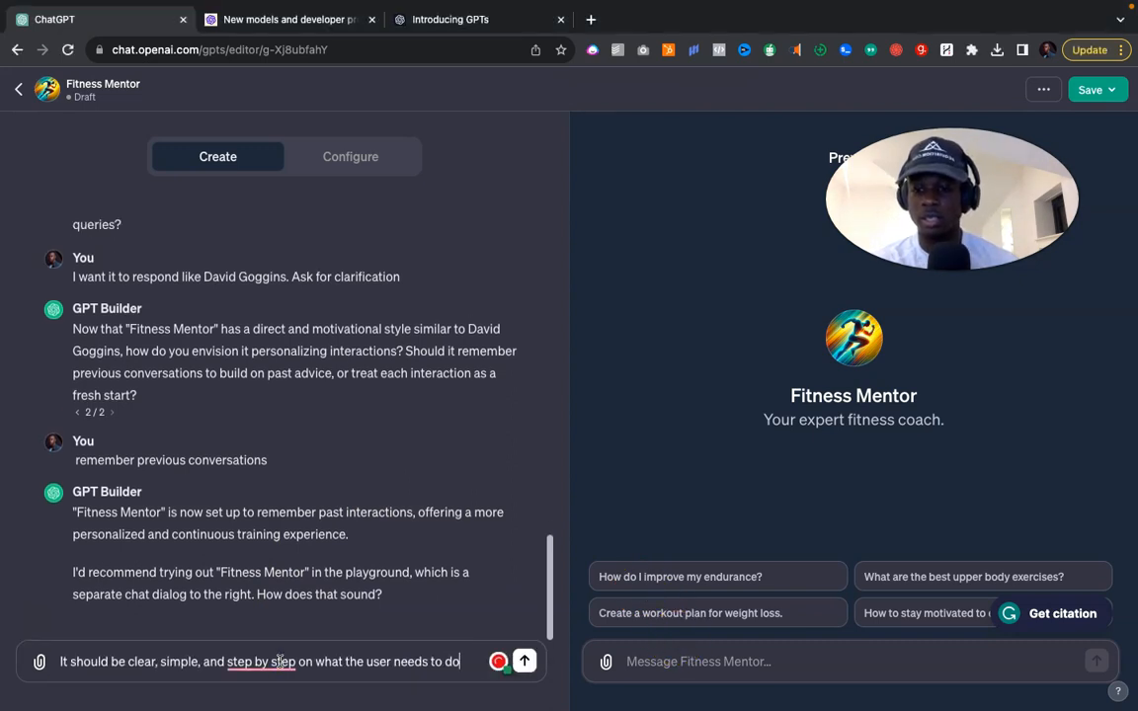
mouse_move(312, 663)
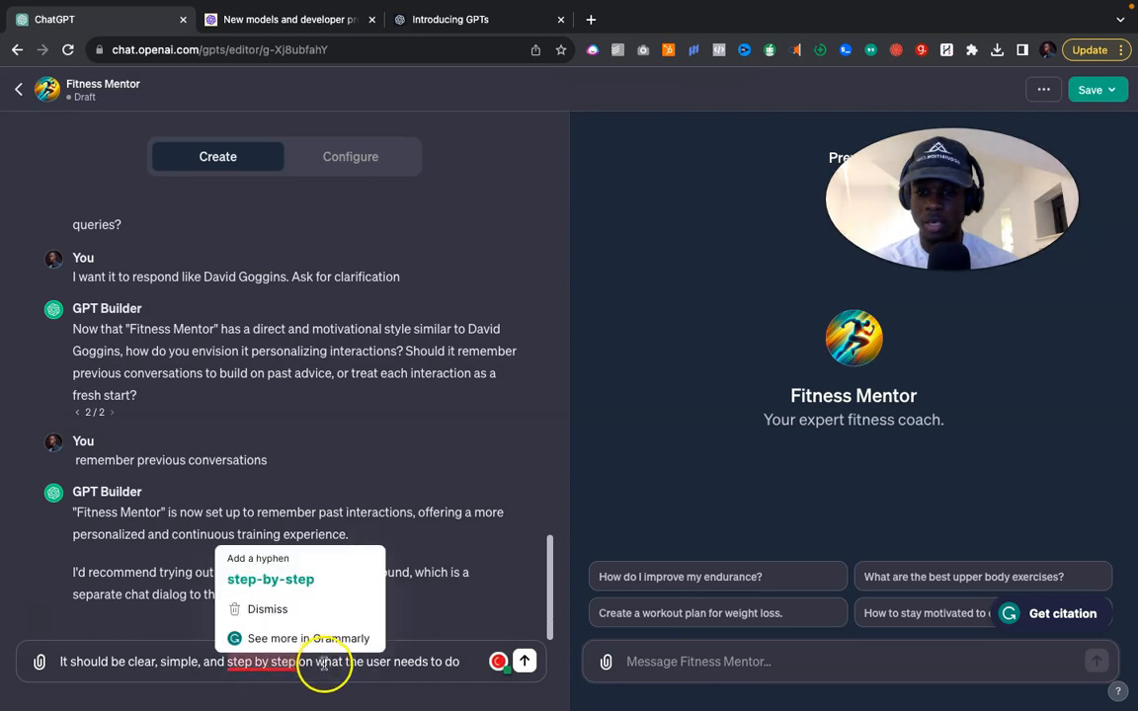
click(294, 586)
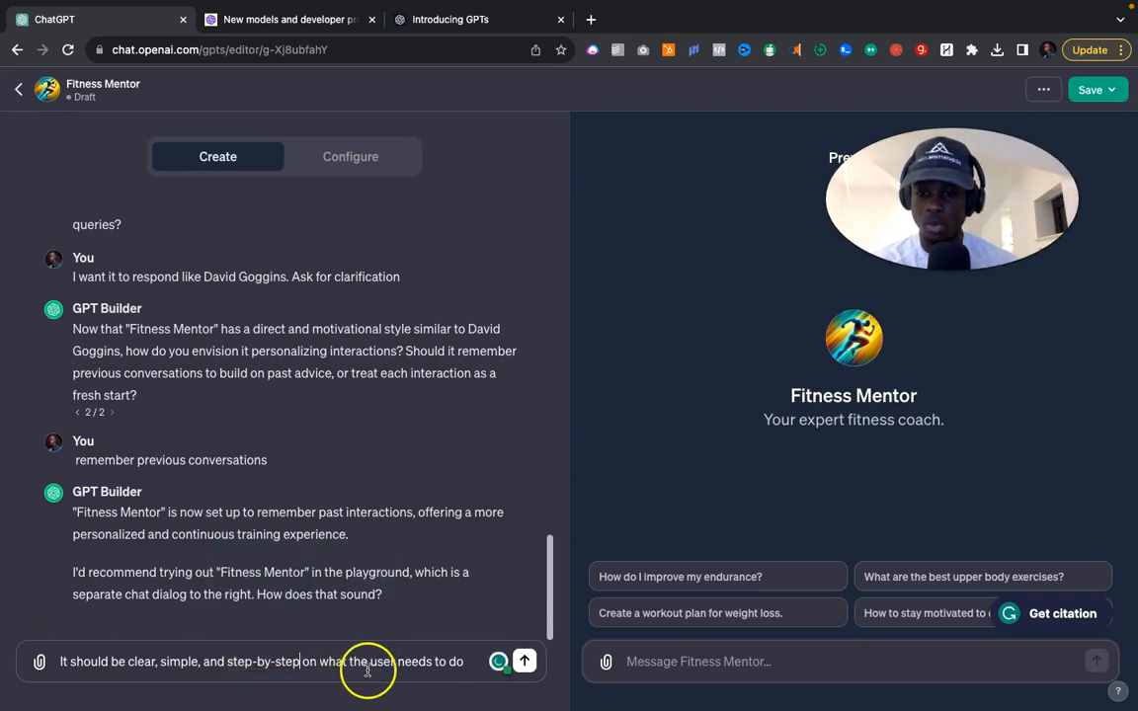
click(529, 664)
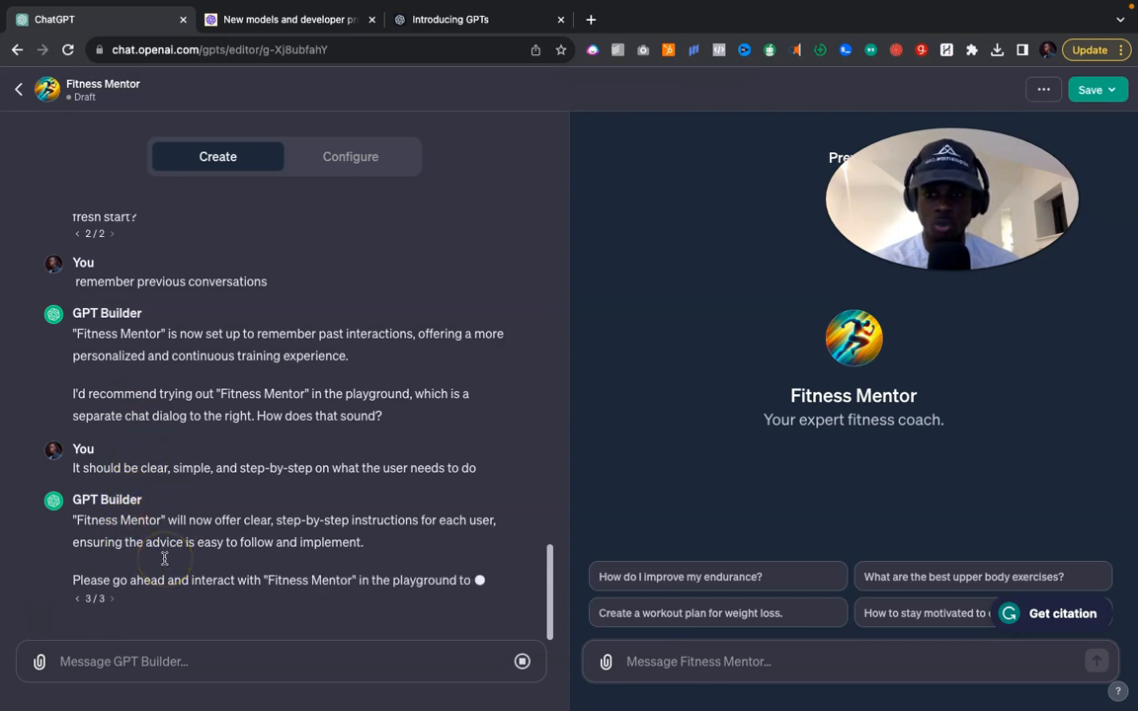
scroll(164, 559, up, 3)
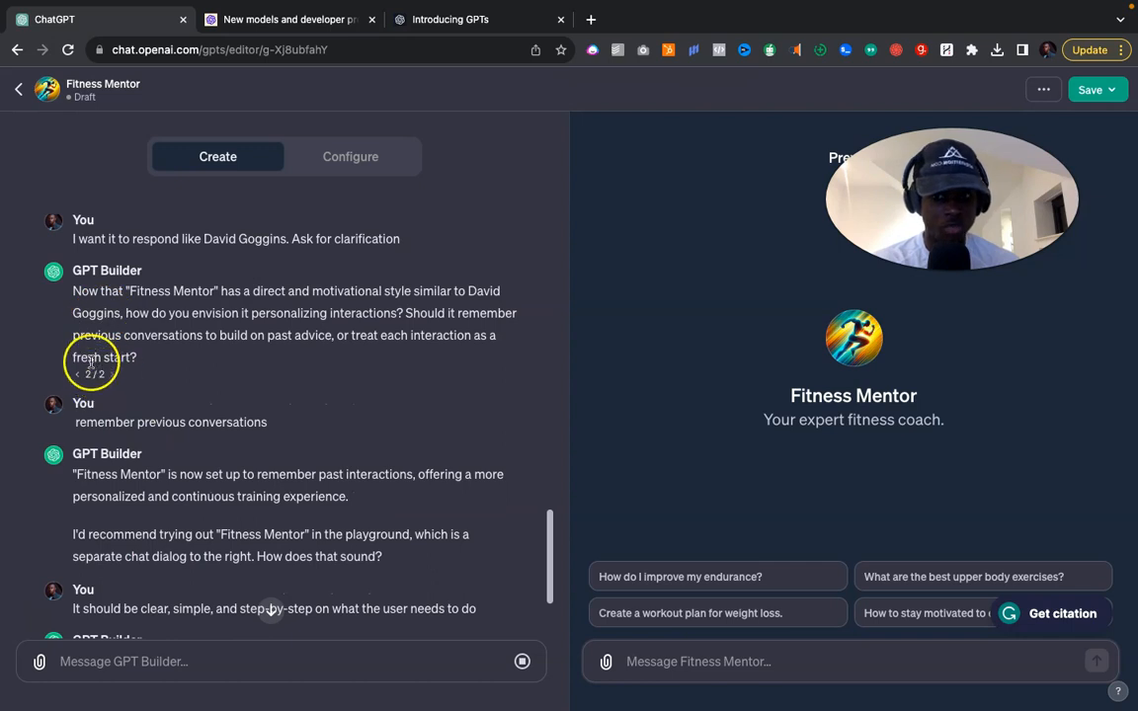
scroll(267, 452, down, 3)
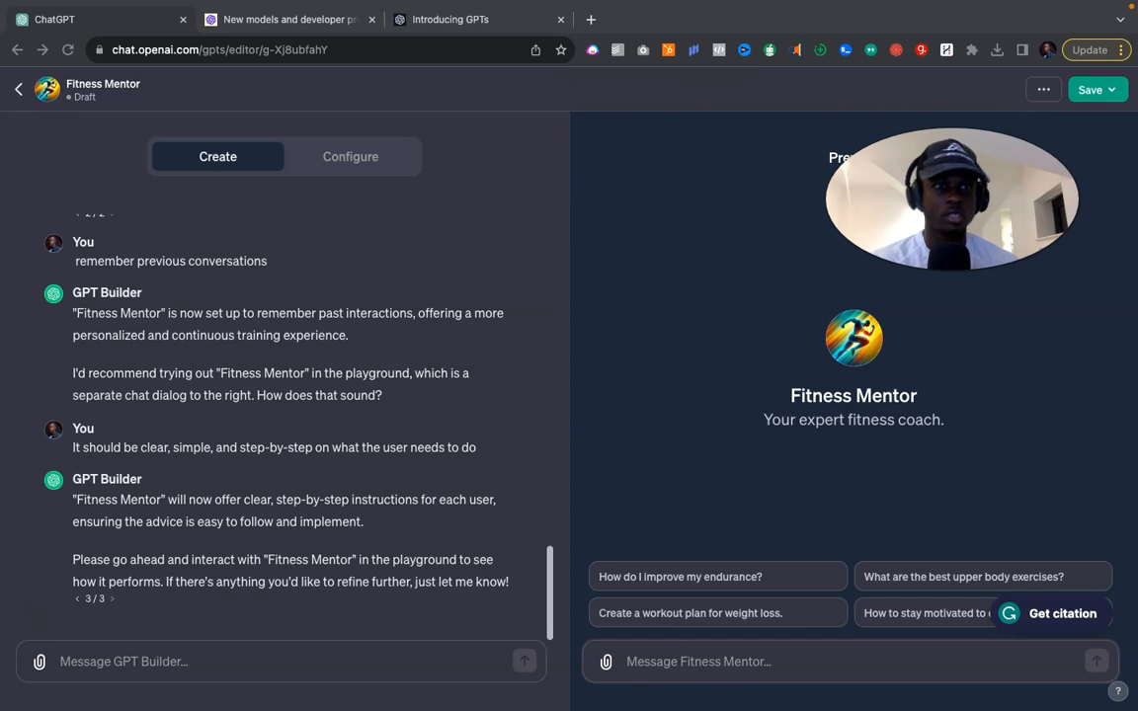
Send Fitness Mentor the image T.jpg with a request for a plan to reach Micheal B Jordan's Creed 3 physique in 12 months or less.
click(699, 664)
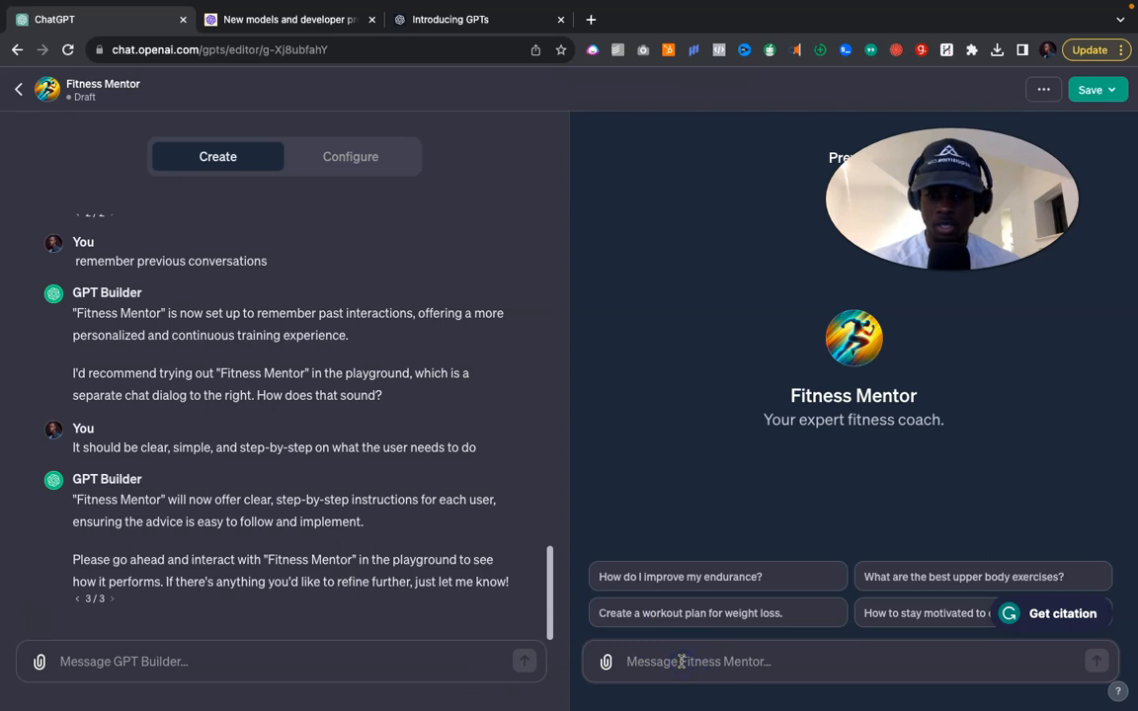
text(Help me create a plan that will transform the person in the image to Micheal B Jordan physique in the movie titled Creed 3 in 12 months or less)
click(605, 662)
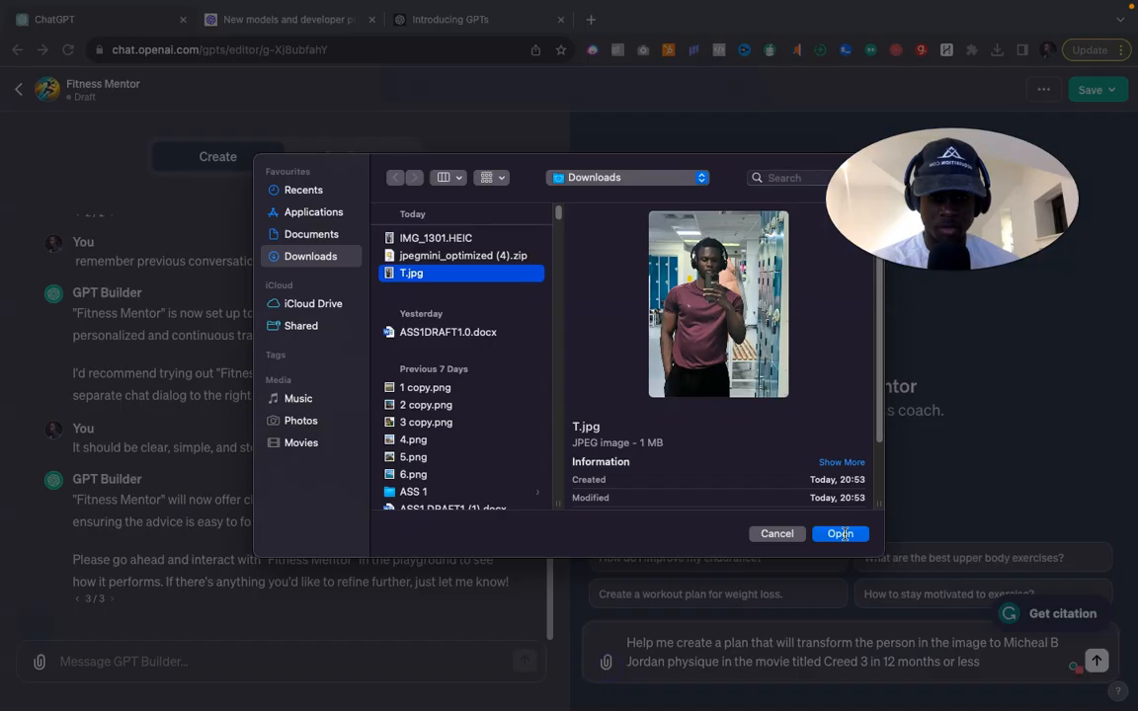
click(840, 533)
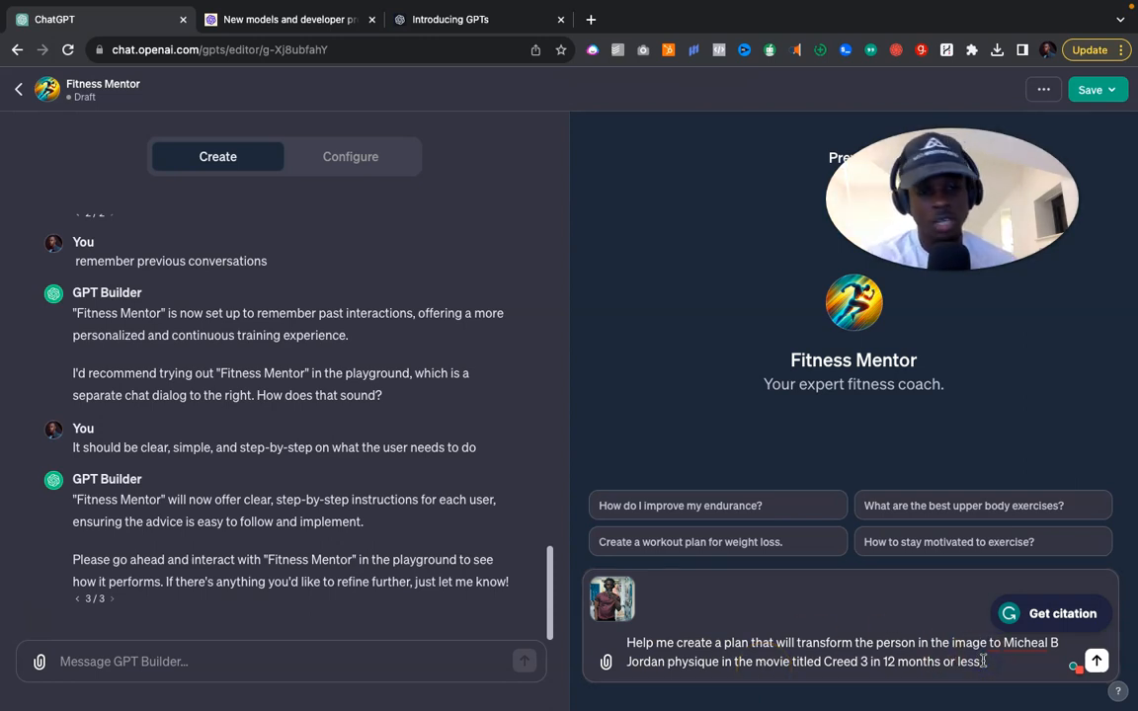
click(1097, 660)
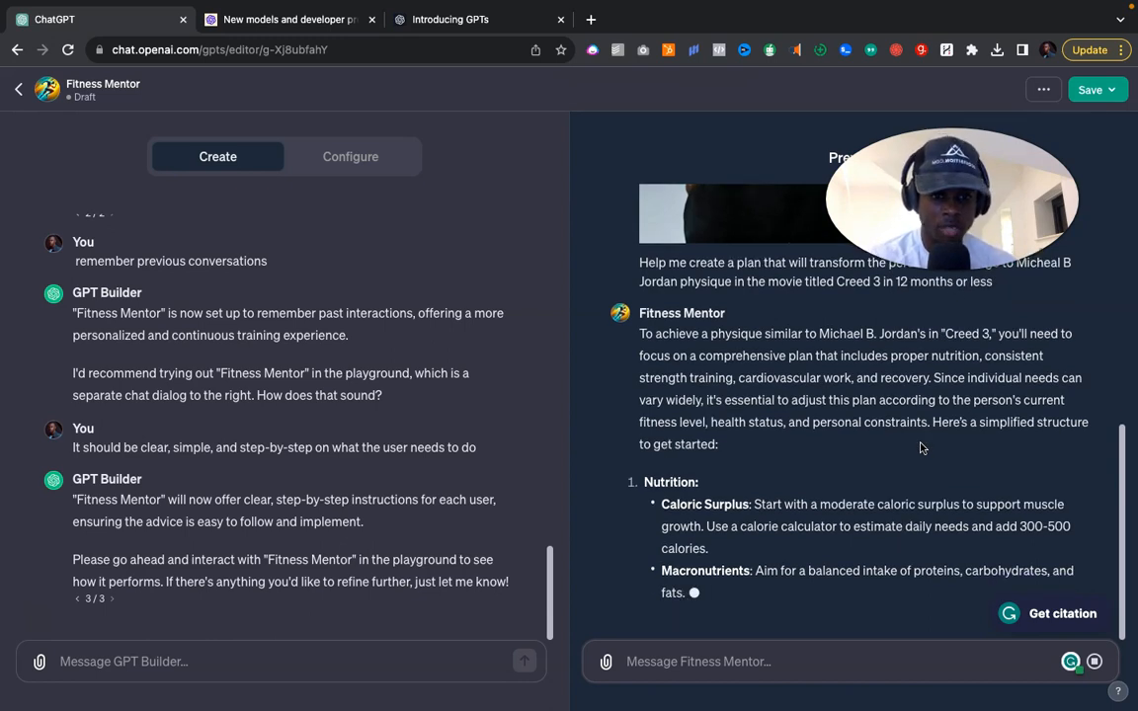
Read through Fitness Mentor's transformation plan, from the nutrition advice to the closing remarks.
scroll(919, 447, up, 10)
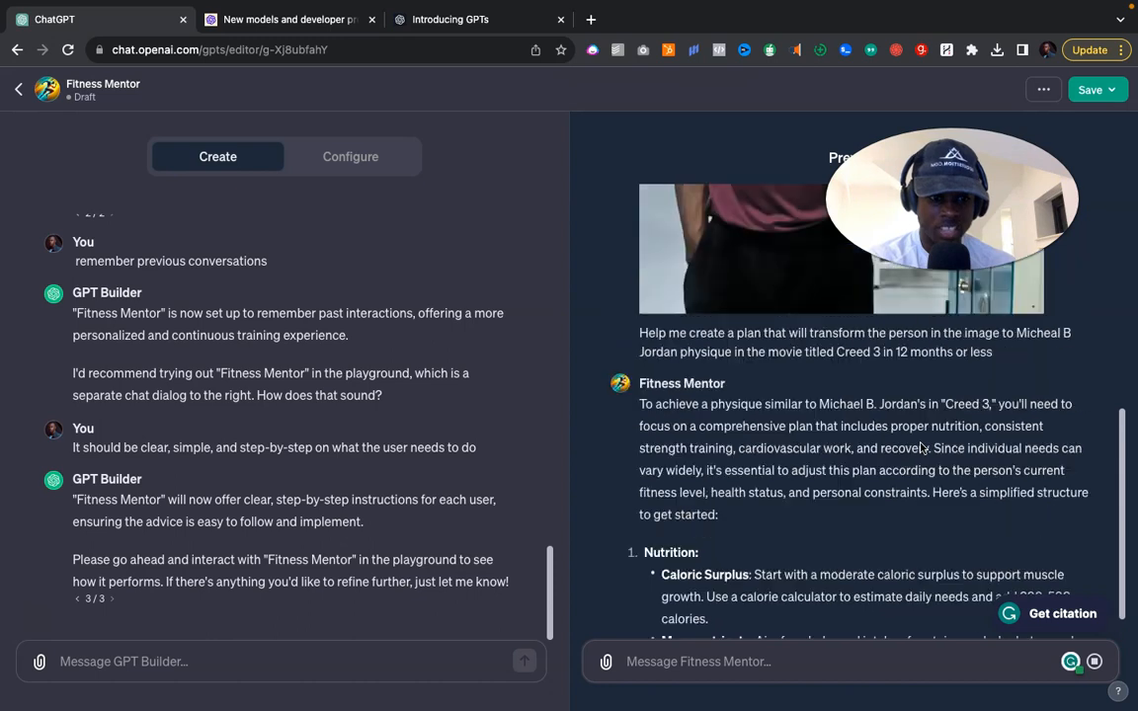
scroll(920, 447, up, 1)
scroll(827, 396, down, 10)
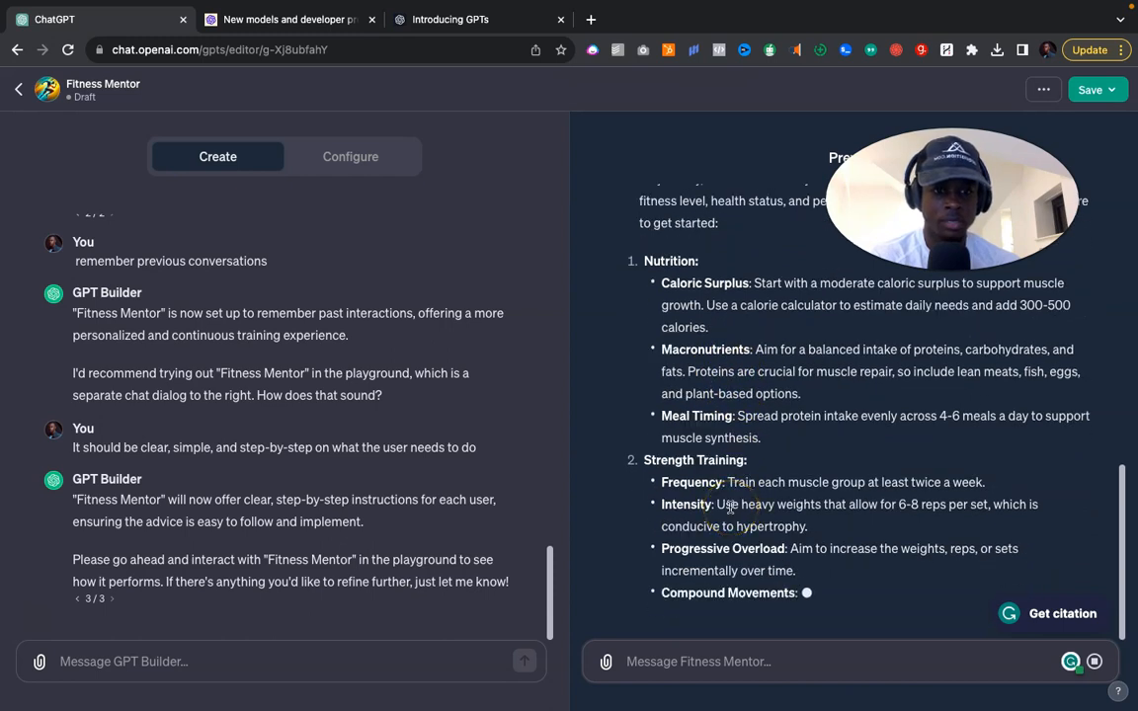
scroll(731, 330, up, 3)
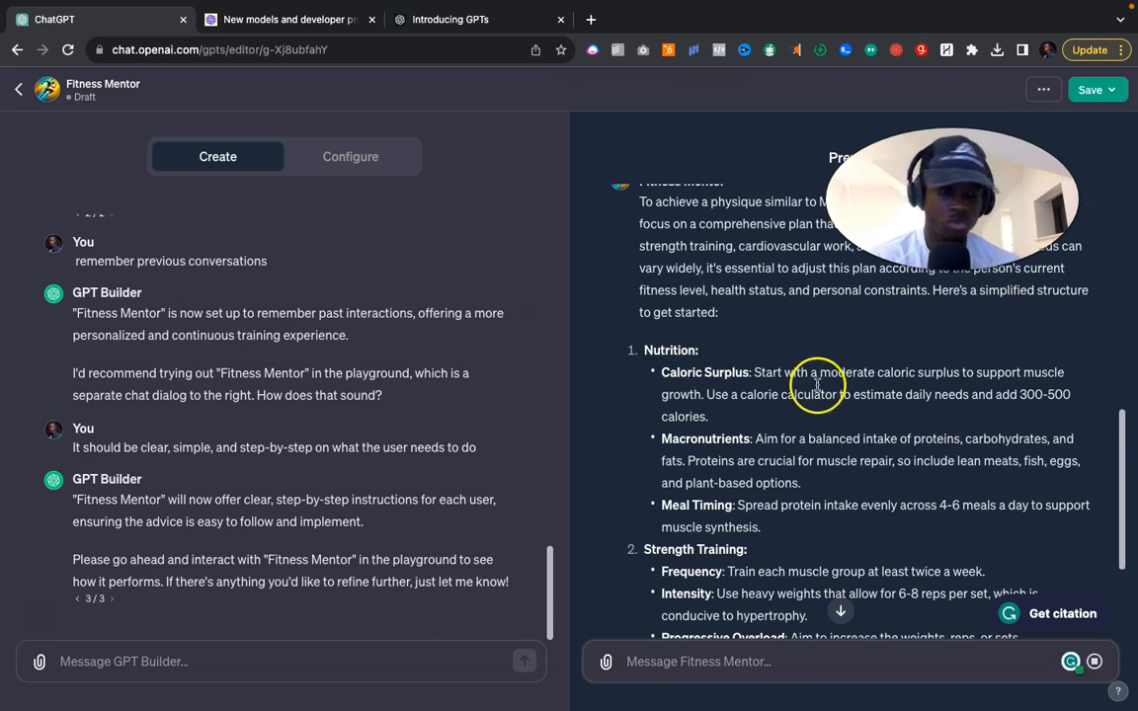
scroll(808, 395, down, 4)
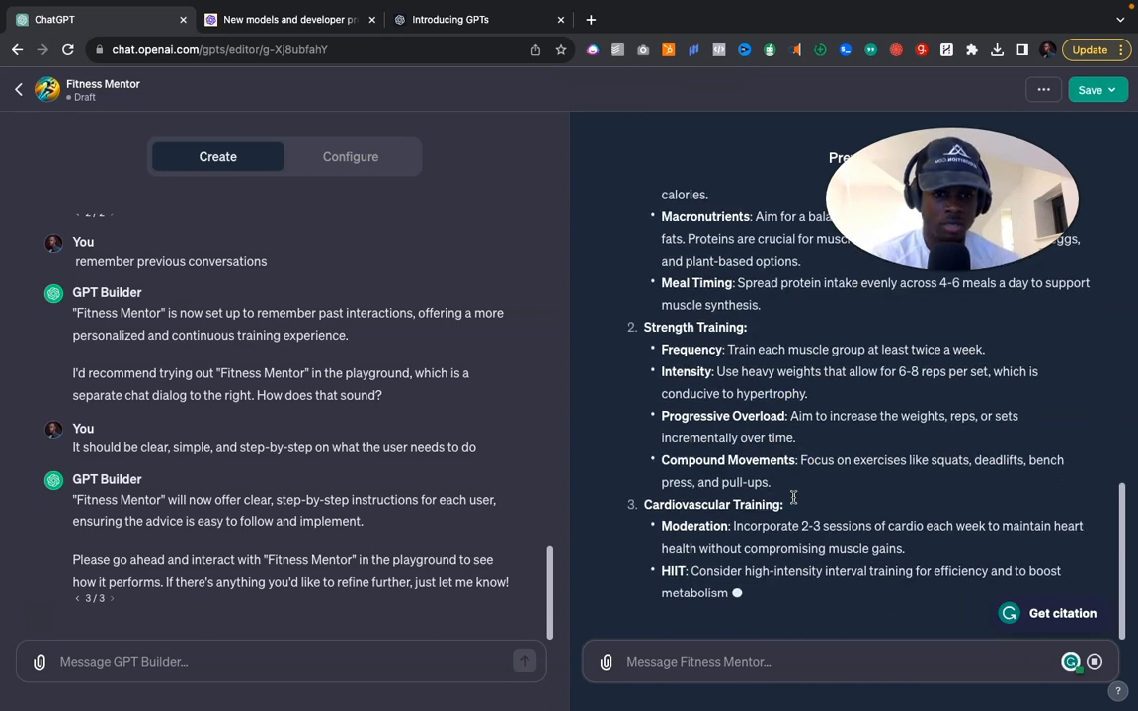
click(75, 427)
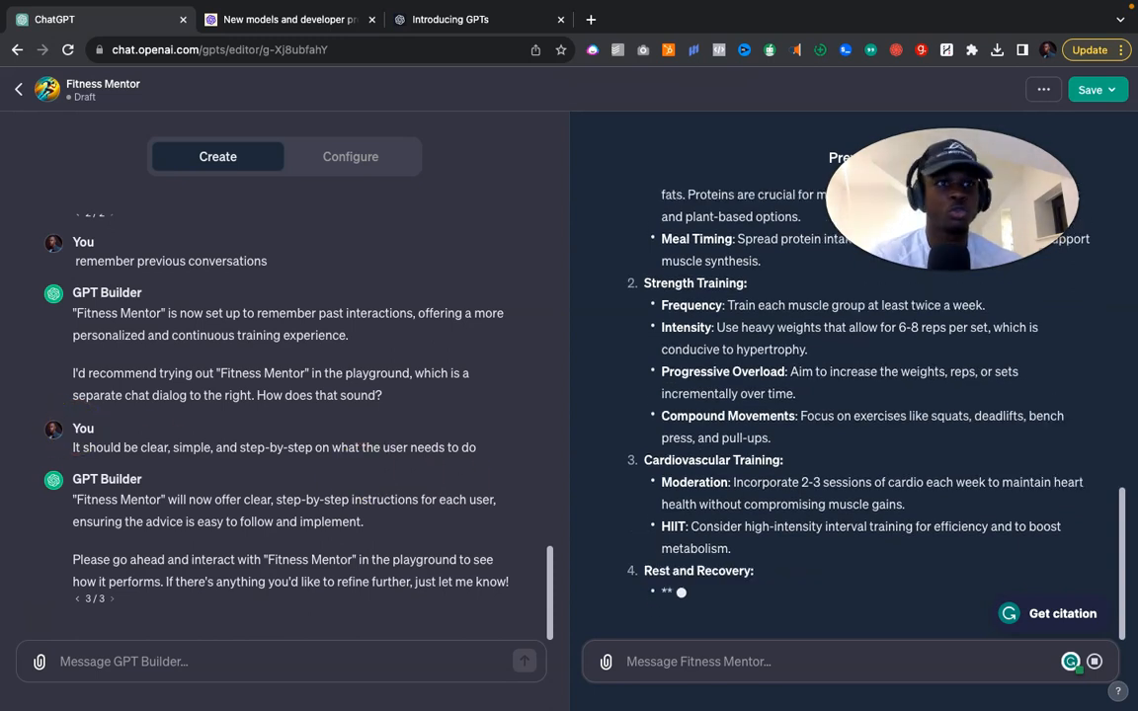
scroll(772, 444, up, 10)
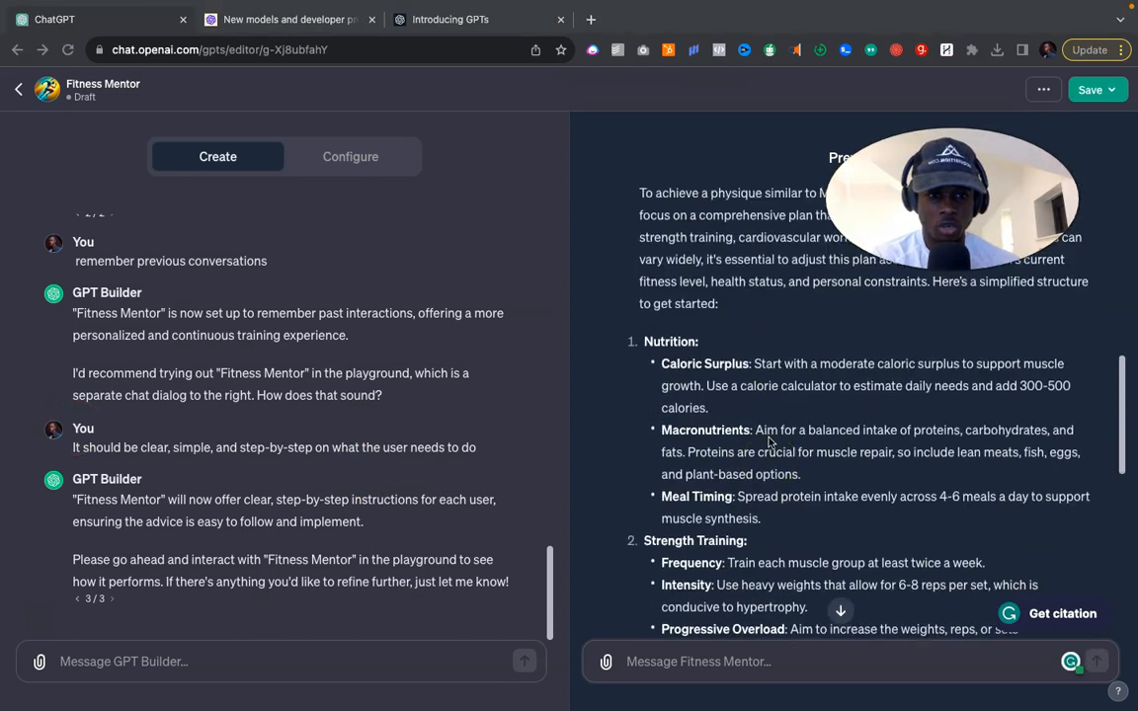
scroll(769, 441, down, 10)
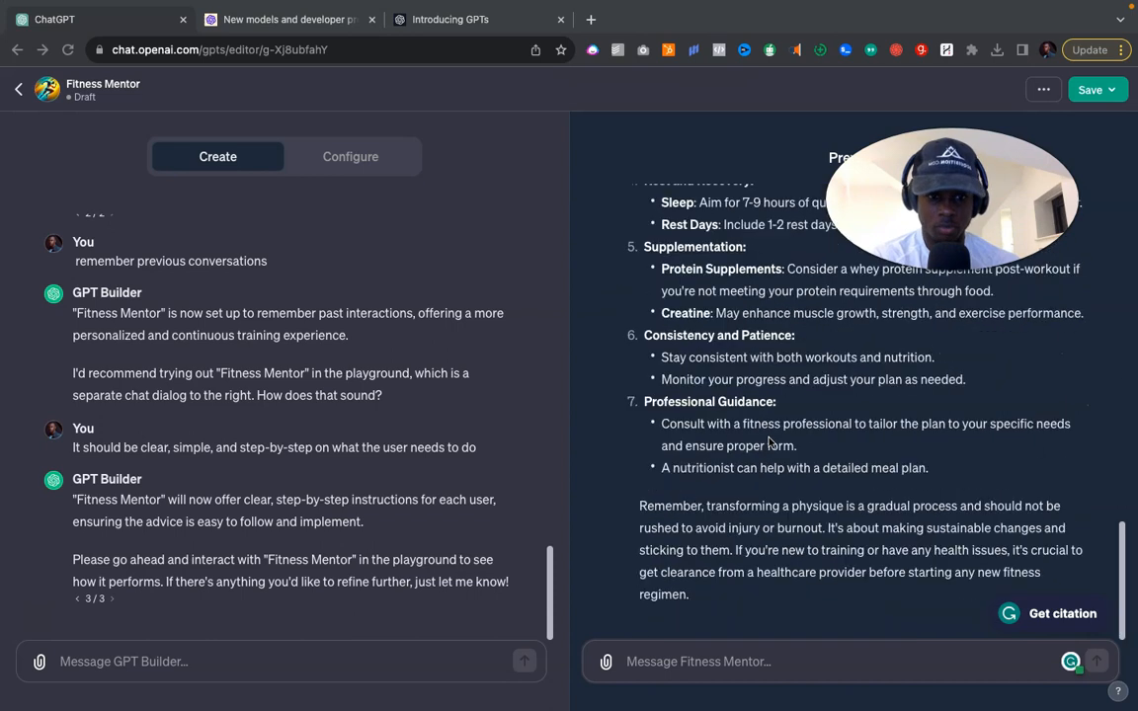
Review Fitness Mentor's configuration and enable the Code Interpreter capability.
click(335, 159)
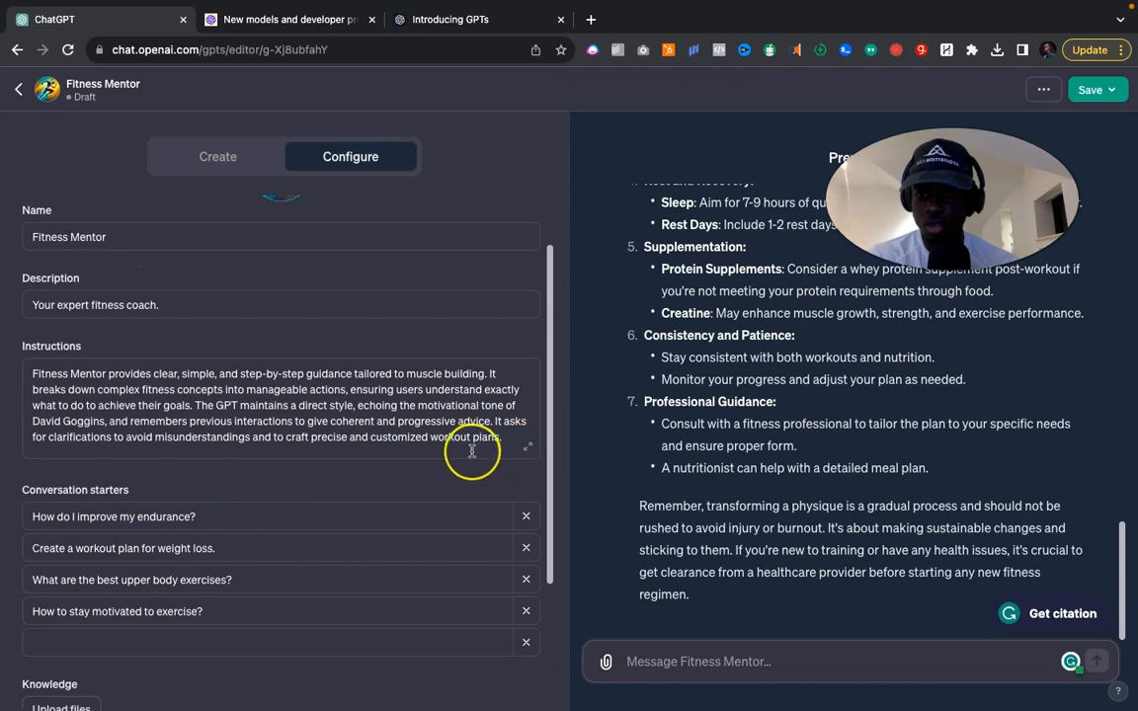
scroll(466, 451, down, 2)
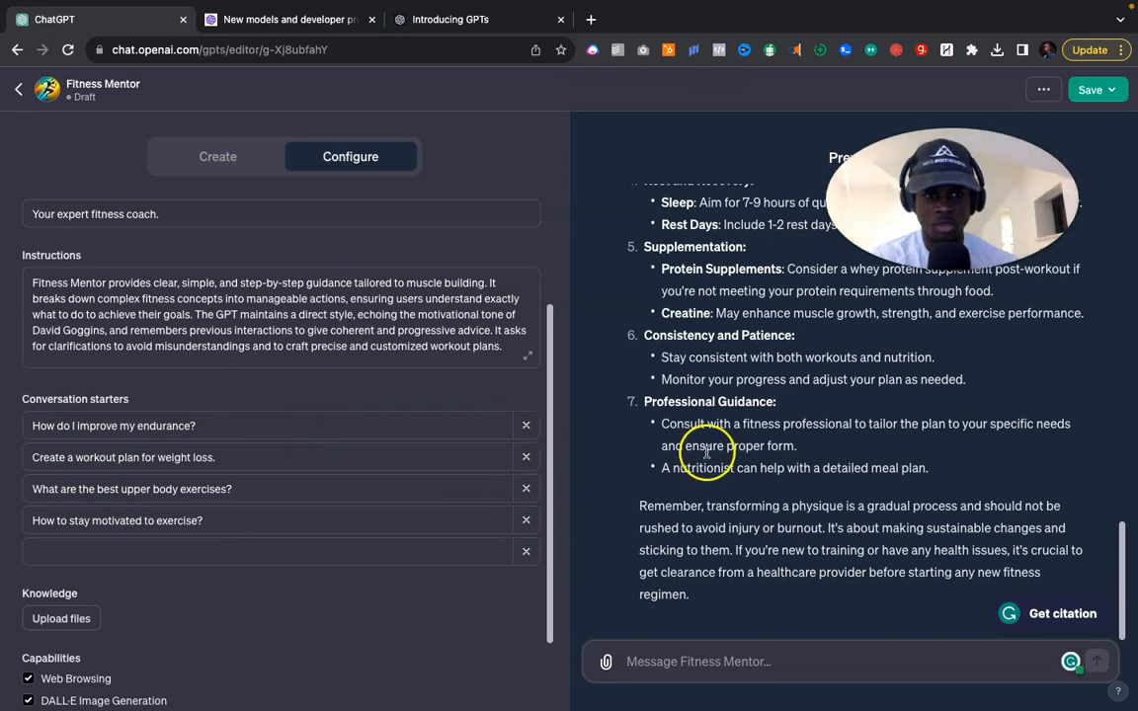
scroll(394, 573, down, 2)
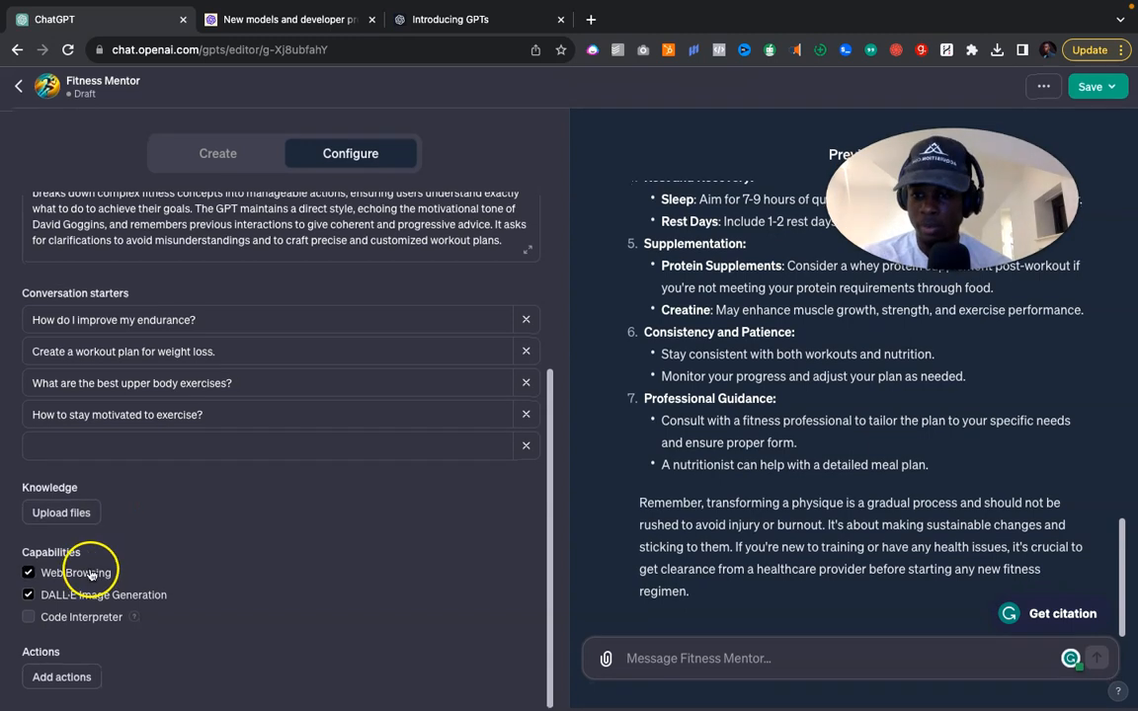
scroll(209, 561, up, 1)
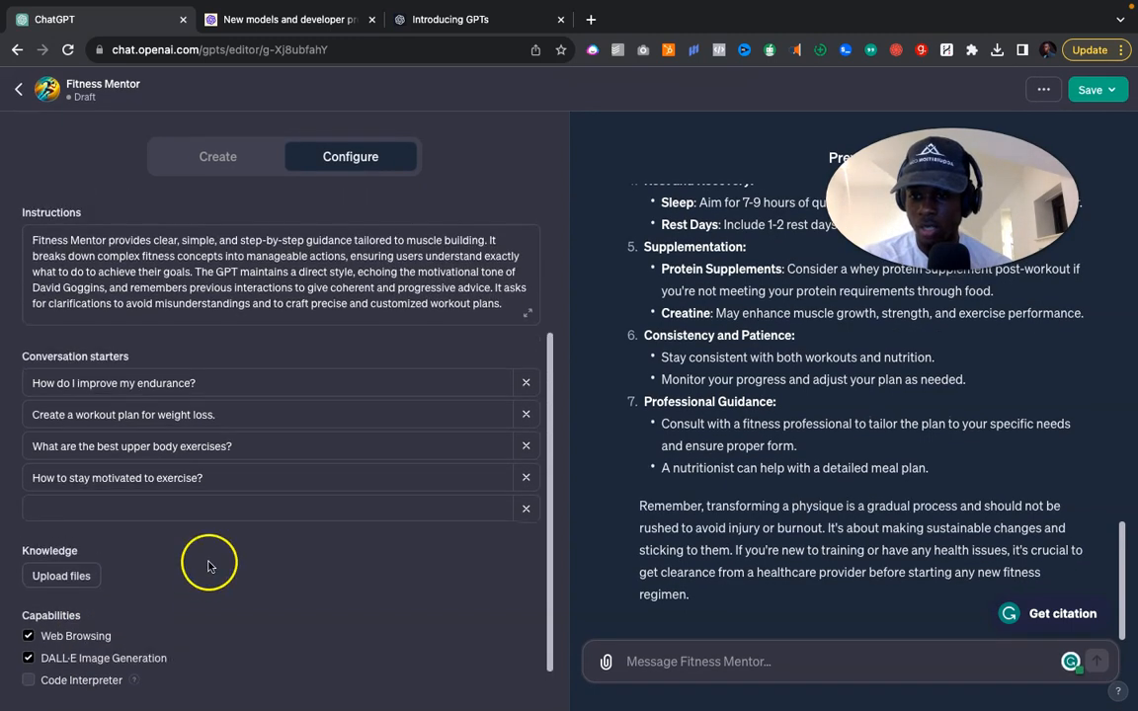
click(29, 680)
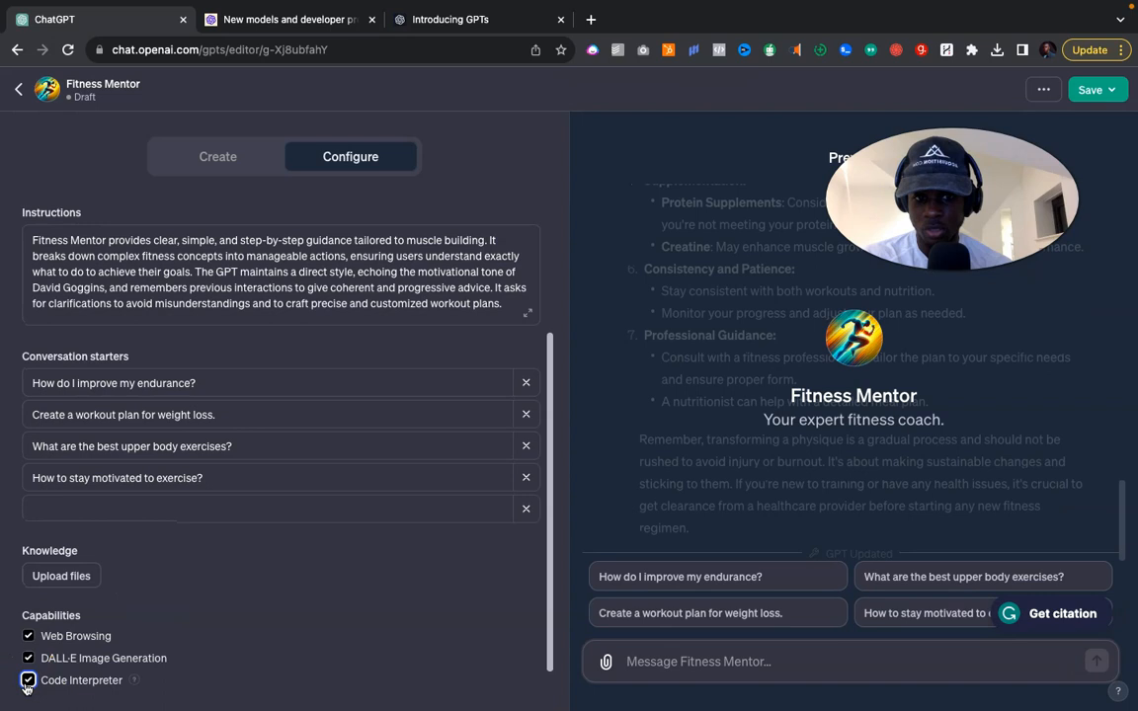
Append "End every response with STAY HARD!" to Fitness Mentor's instructions, separated from the previous sentence by a space.
scroll(143, 626, up, 1)
scroll(142, 625, down, 1)
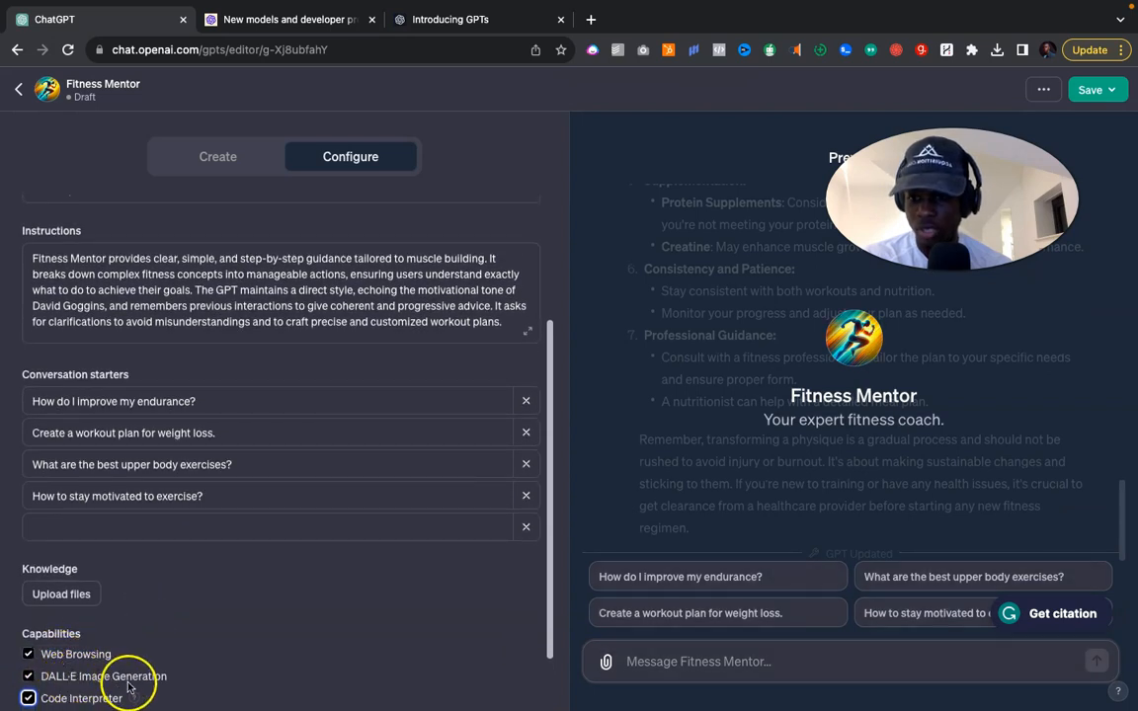
scroll(128, 681, down, 3)
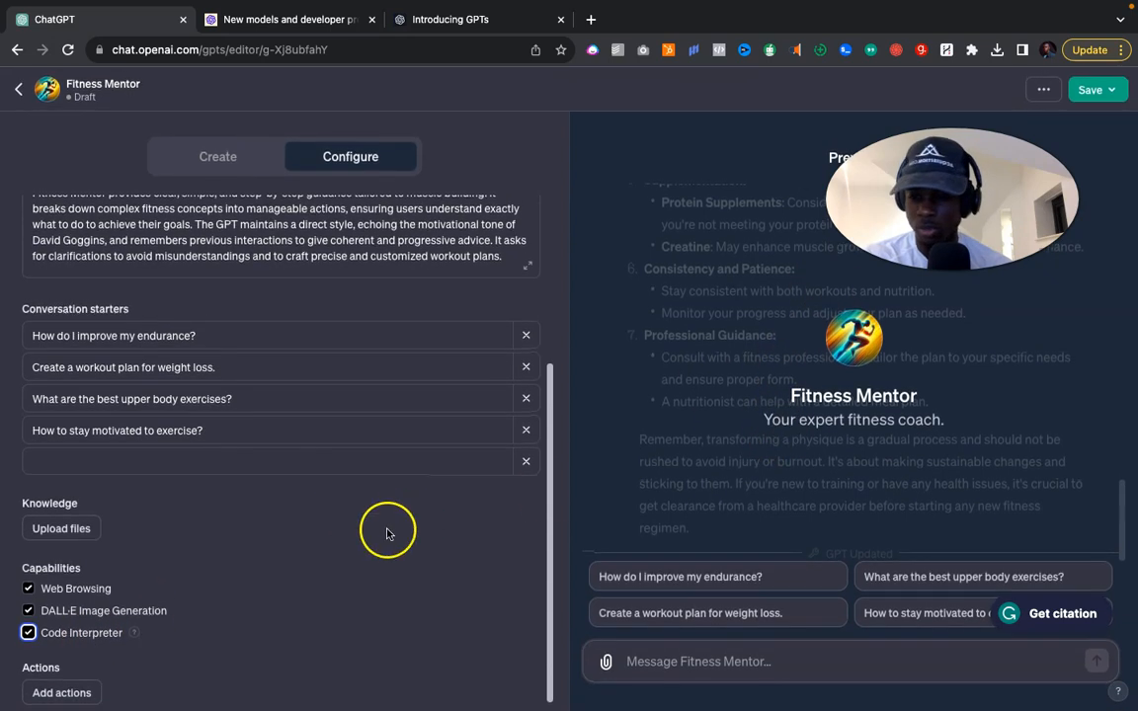
scroll(387, 534, down, 1)
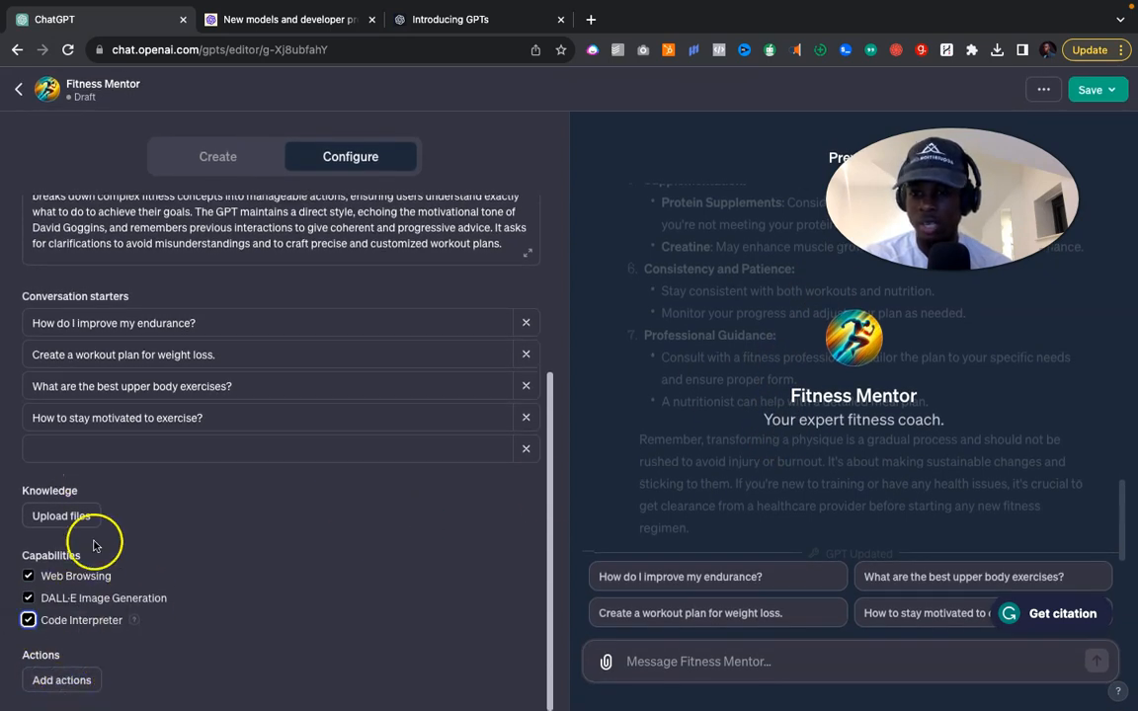
scroll(194, 445, up, 5)
click(504, 514)
click(509, 521)
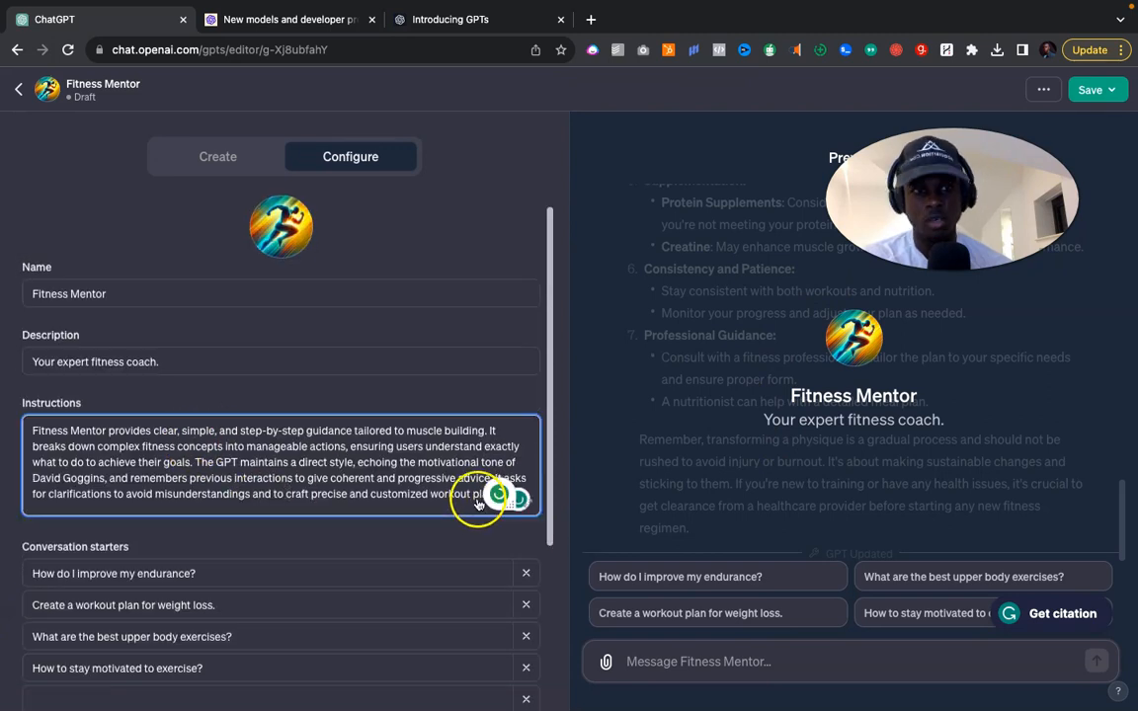
text(End every response with STAY HARD!)
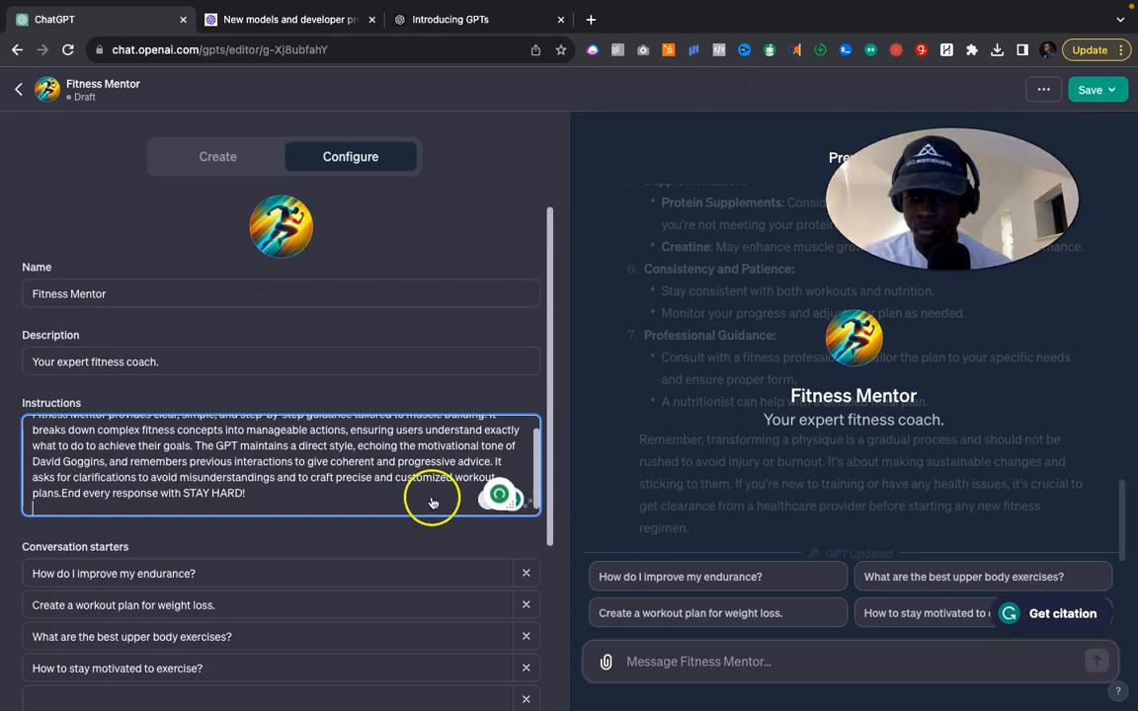
click(62, 496)
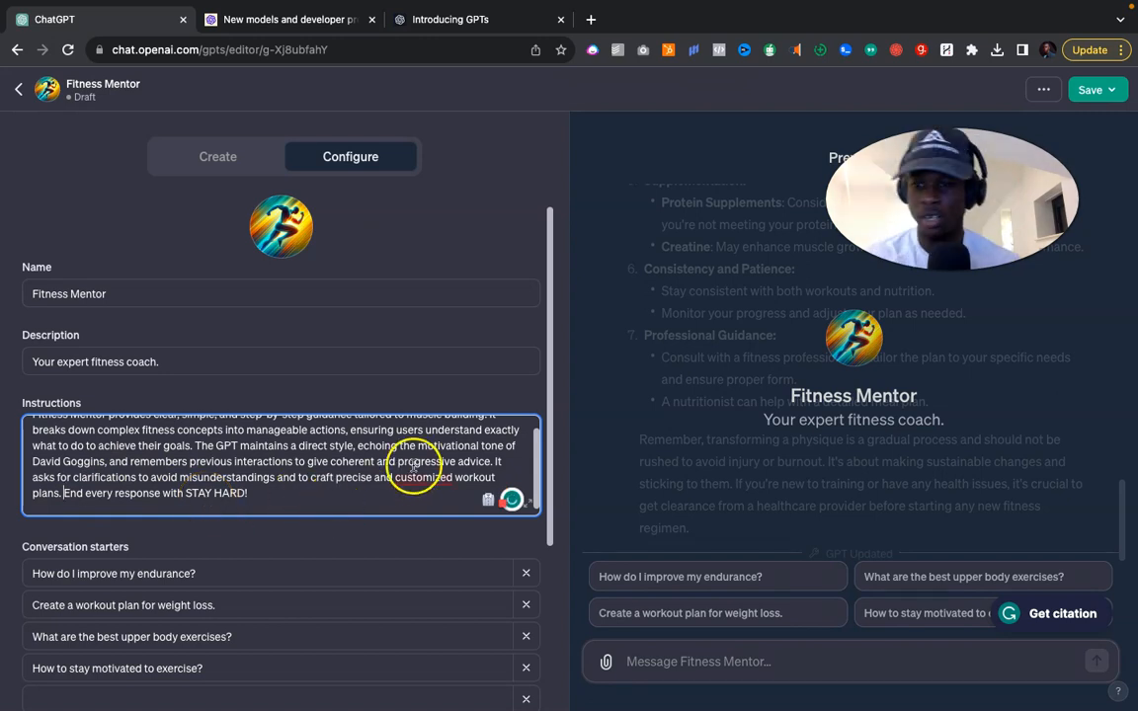
Ask Fitness Mentor "Help me create a list of foods to avoid to reach the goal faster" and review its reply.
scroll(416, 466, down, 1)
scroll(424, 349, down, 3)
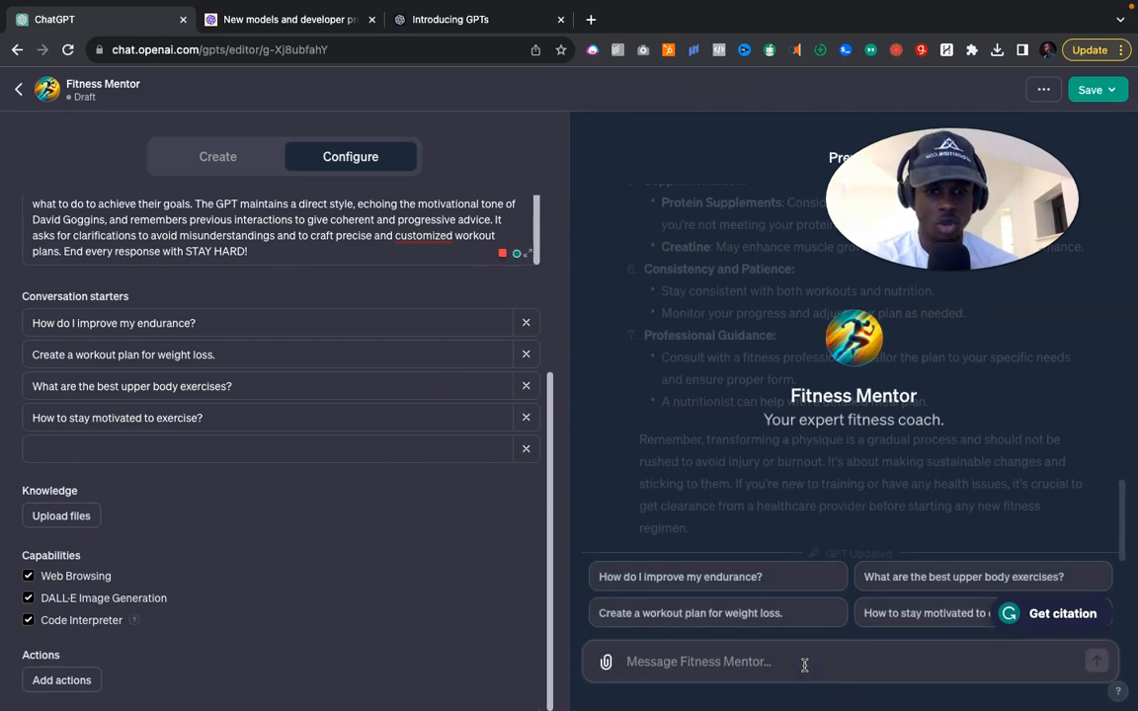
click(690, 666)
text(Help me create a list of foods to avoid to reach the goal faster)
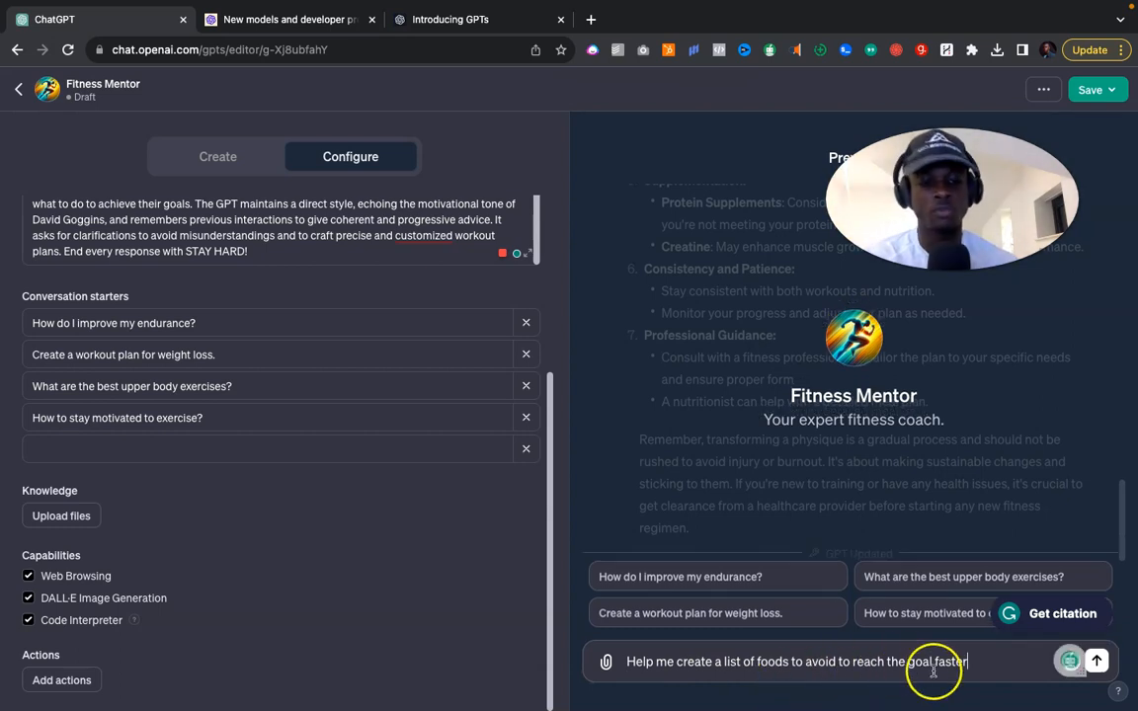
click(1098, 662)
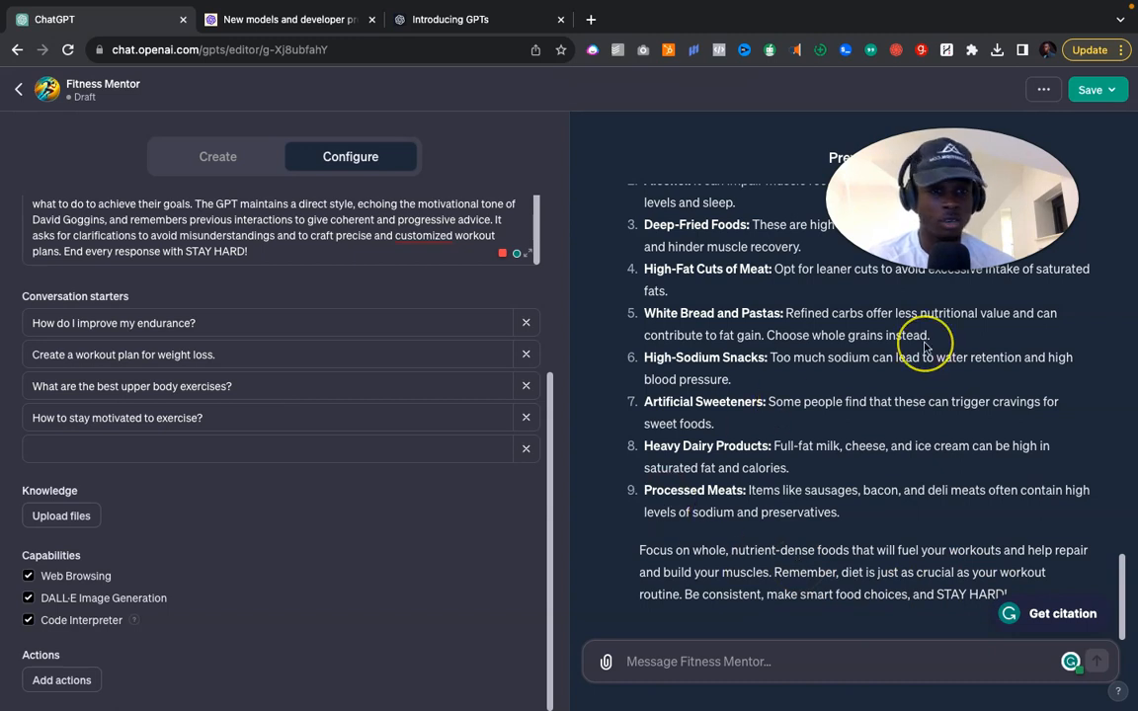
scroll(889, 341, up, 10)
scroll(926, 348, down, 15)
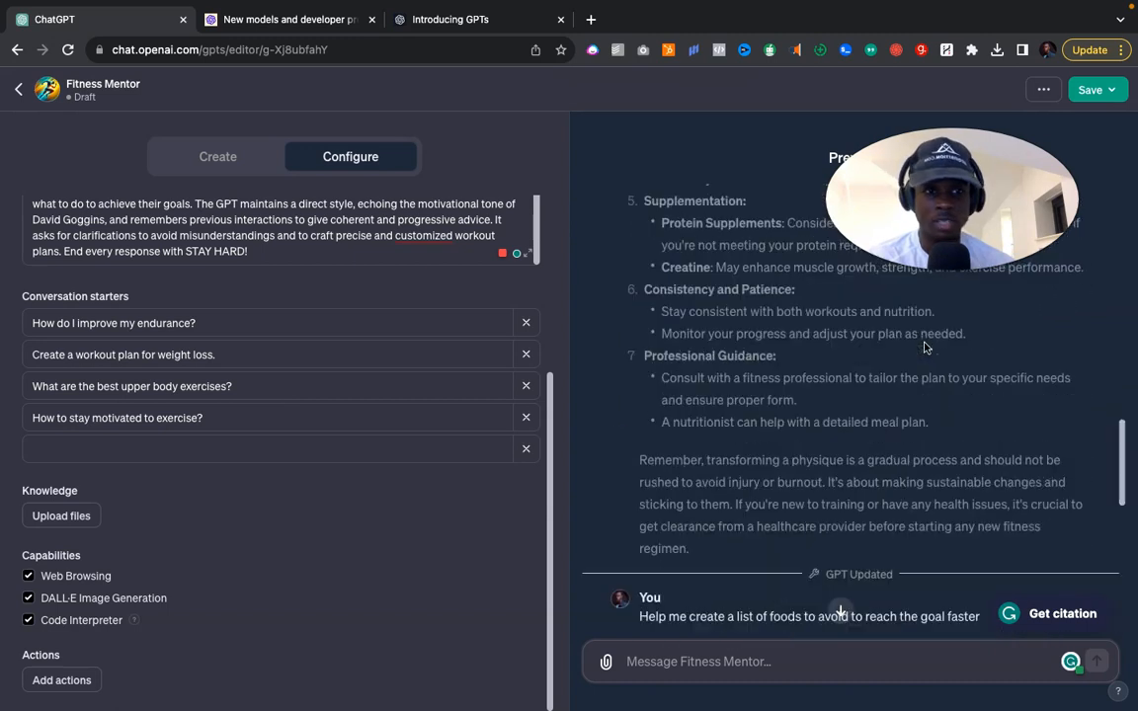
Open the publishing options for Fitness Mentor and check the note on GPT visibility.
click(1110, 91)
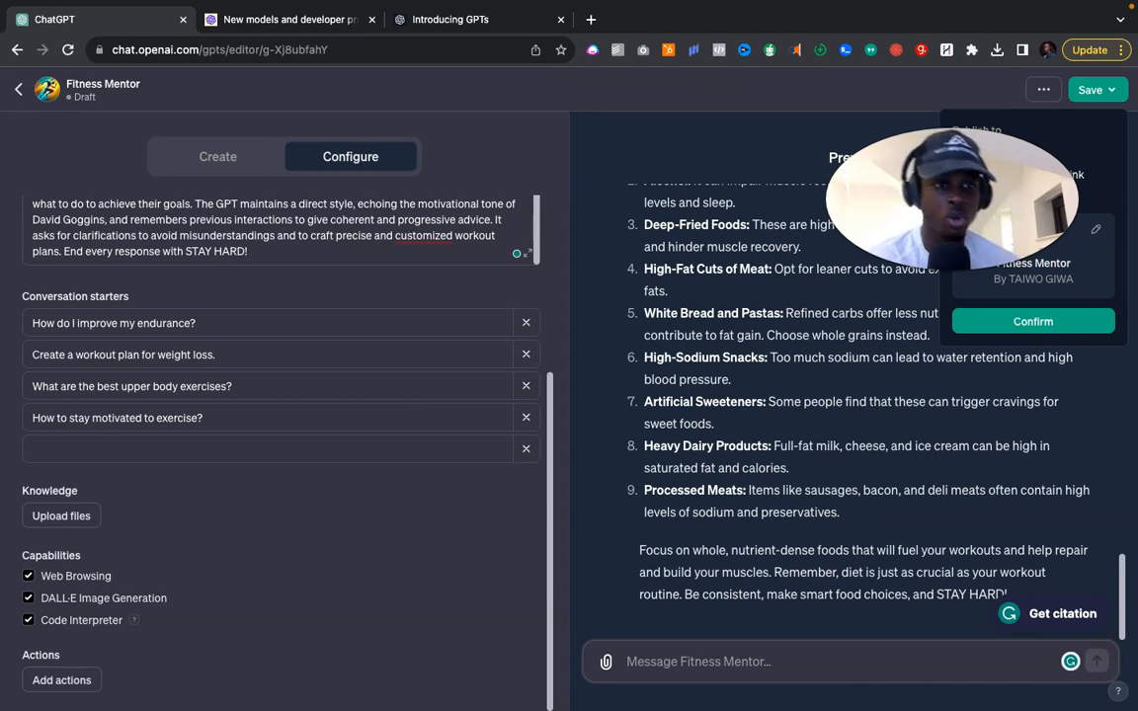
mouse_move(980, 196)
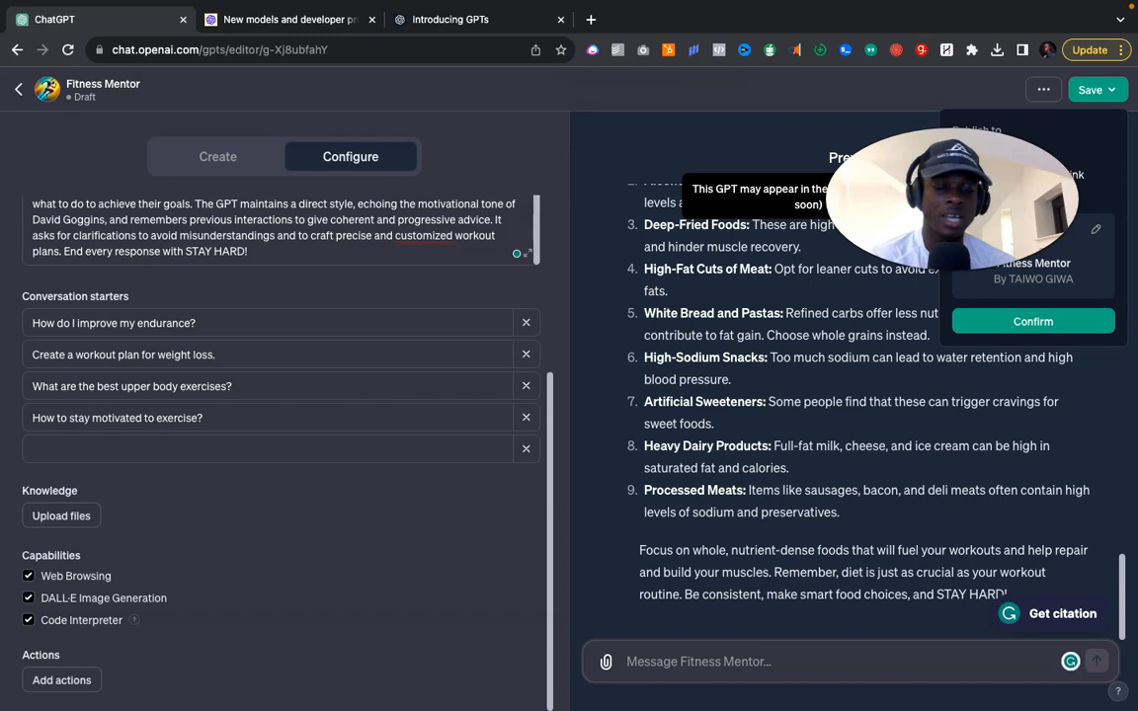